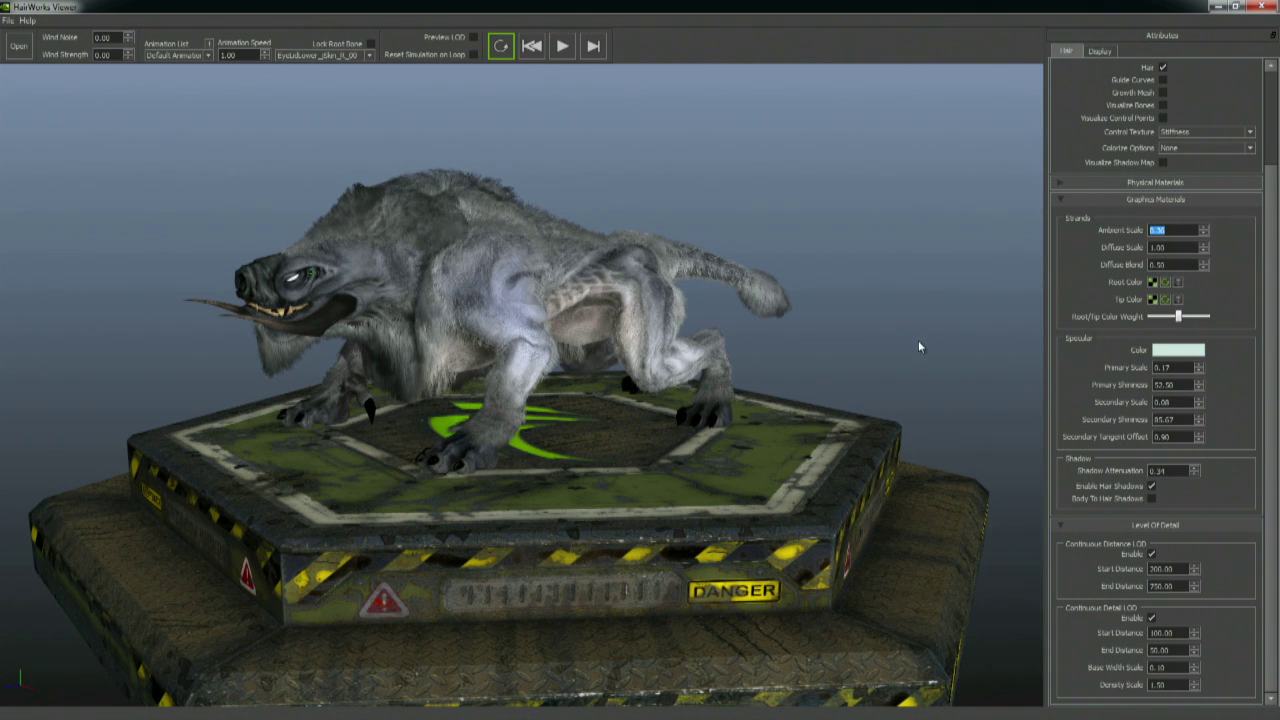
Play the creature's animation in HairWorks Viewer and examine the moving fur from several angles.
middle_click_drag(700, 340, 732, 308)
mouse_move(732, 308)
left_mouse_down("alt")
mouse_move(661, 311)
mouse_move(731, 320)
left_mouse_up("alt")
middle_click_drag(742, 305, 714, 318, "alt")
left_click_drag(733, 313, 732, 313, "alt")
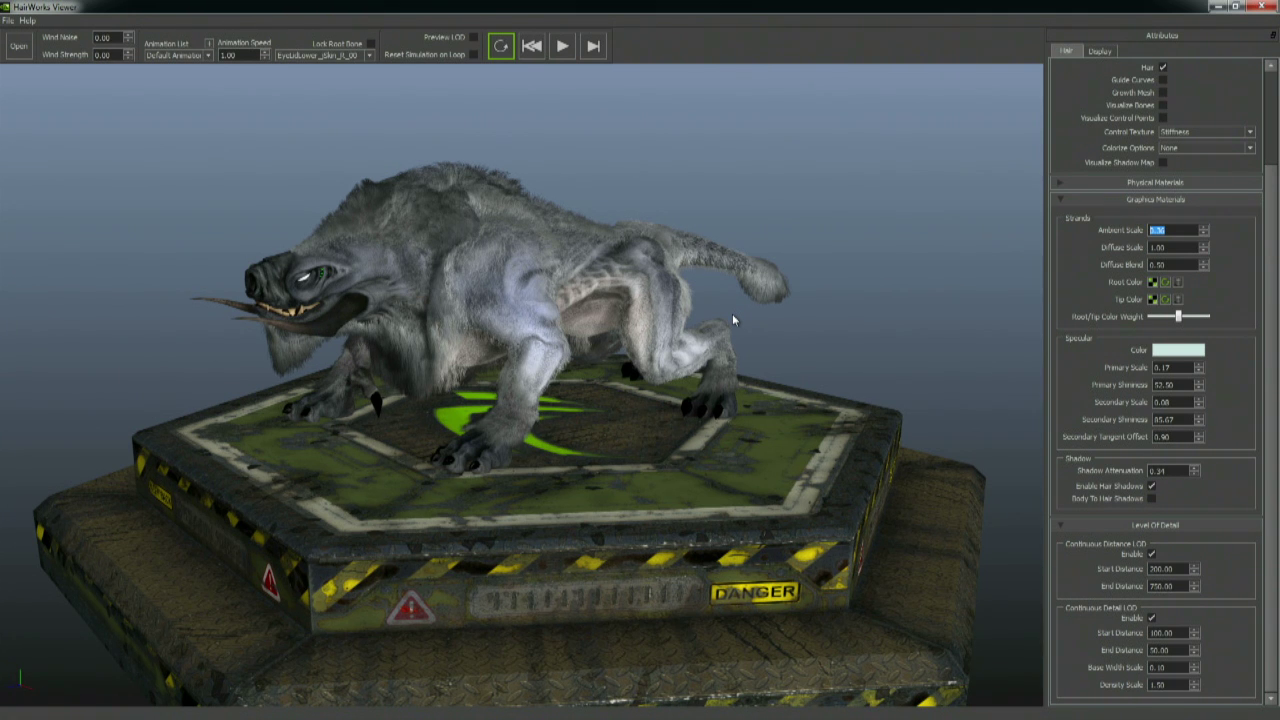
left_click(562, 46)
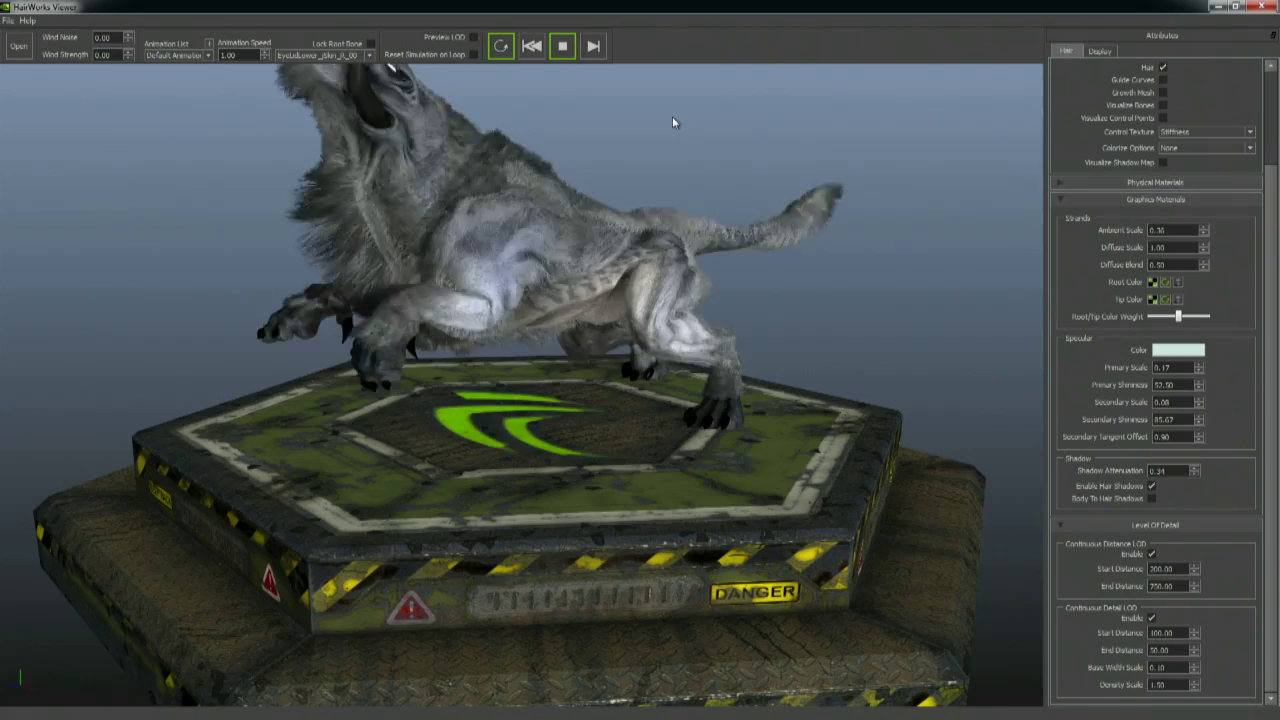
left_click_drag(668, 196, 723, 223, "alt")
middle_click_drag(722, 226, 652, 247)
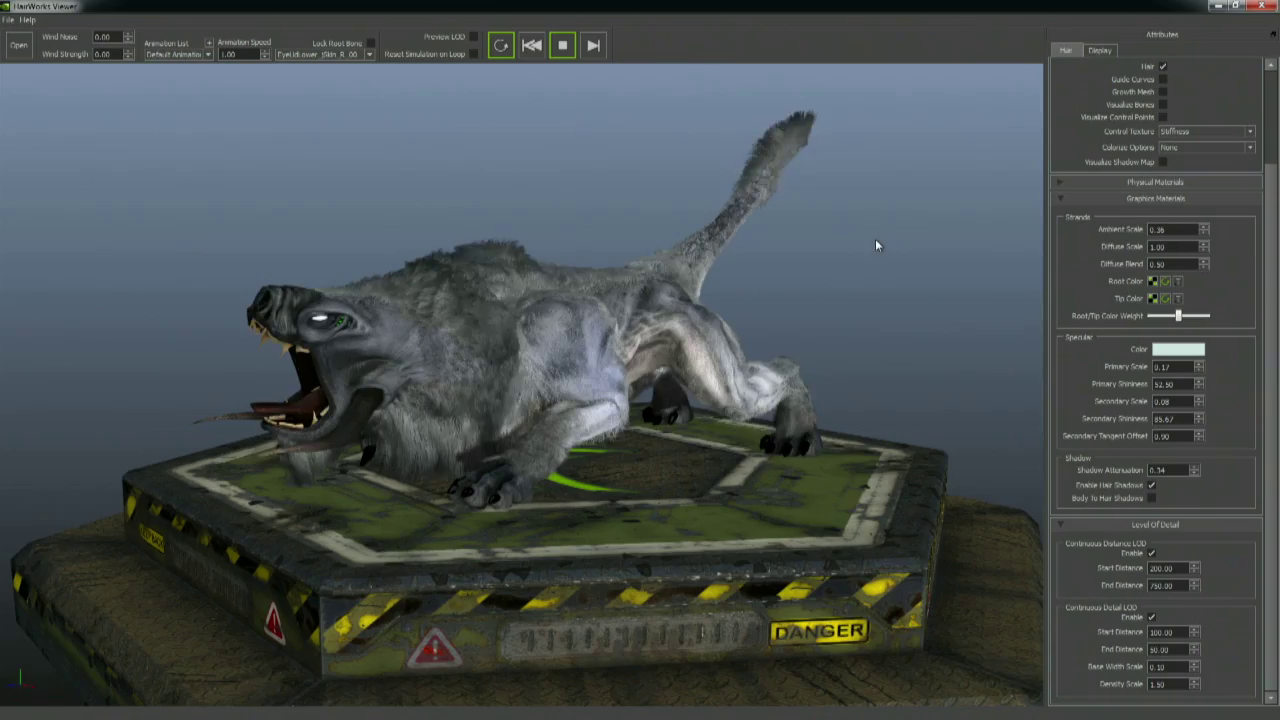
middle_click_drag(829, 253, 780, 243)
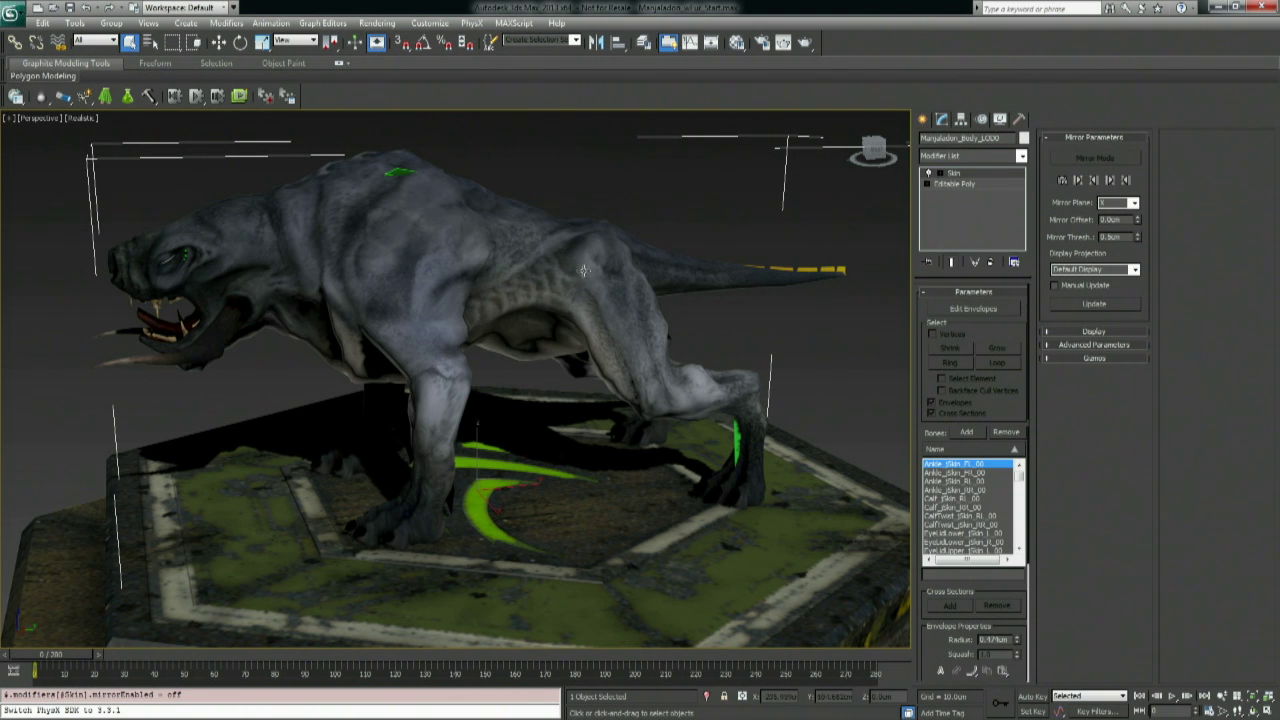
Switch to 3ds Max and examine the hairless creature's head and body topology with edged faces, then restore plain shading.
middle_click_drag(340, 222, 394, 262, "alt")
key("F4")
scroll(394, 262, "up", 4)
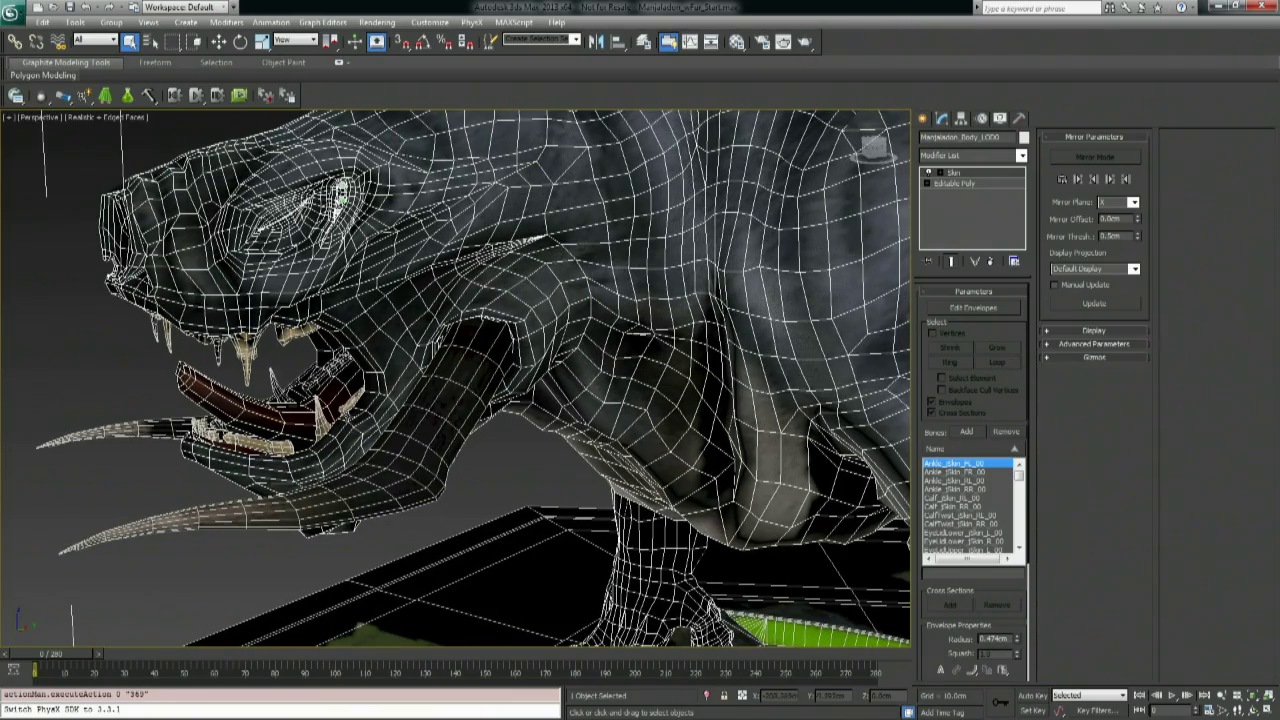
middle_click_drag(566, 275, 370, 275)
scroll(370, 275, "down", 5)
middle_click_drag(590, 285, 424, 326, "alt")
middle_click_drag(440, 278, 596, 267, "alt")
key("F4")
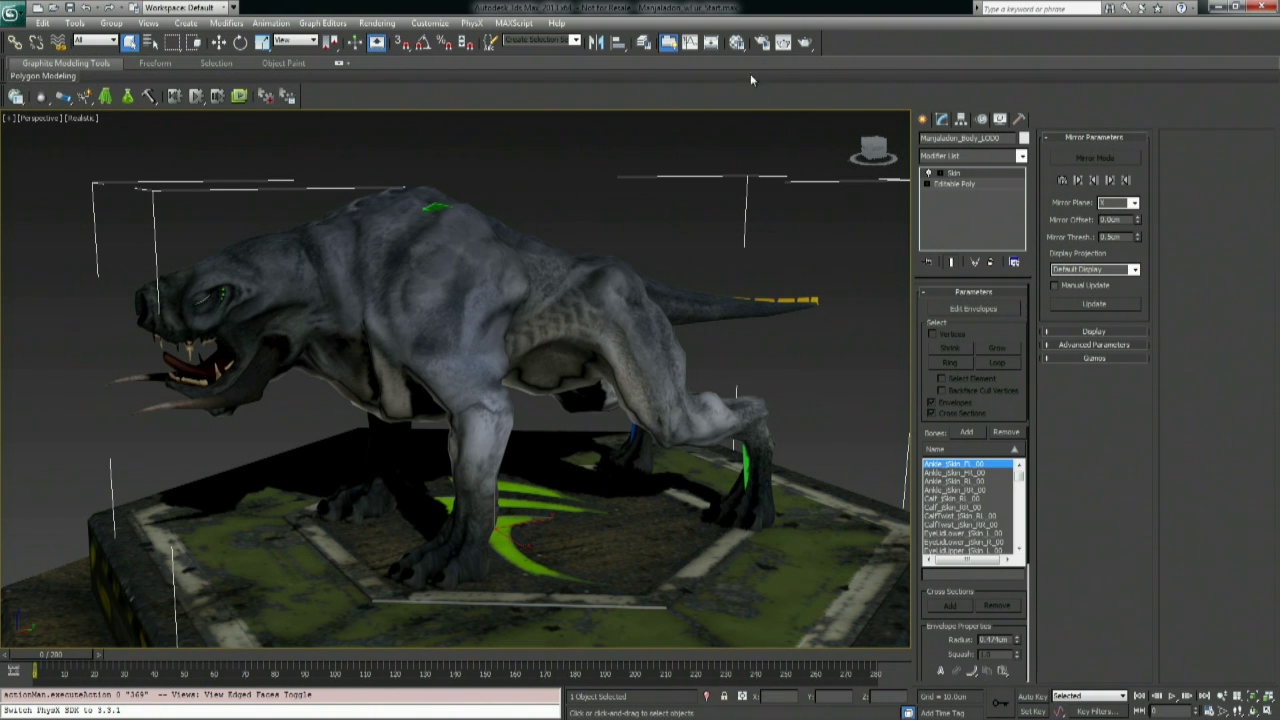
Display edged faces on the creature and expand the Bound_Geo_Layer and HairWorks layers in the layer manager.
middle_click_drag(506, 219, 489, 203, "alt")
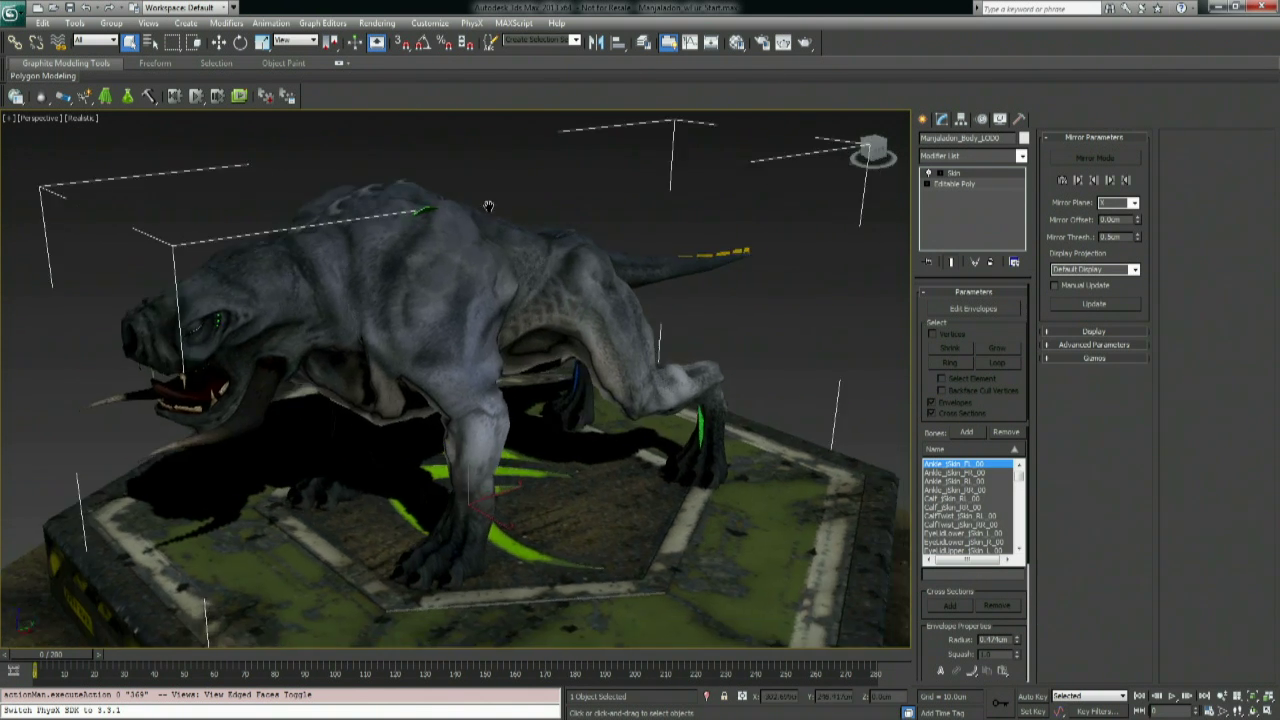
key("F4")
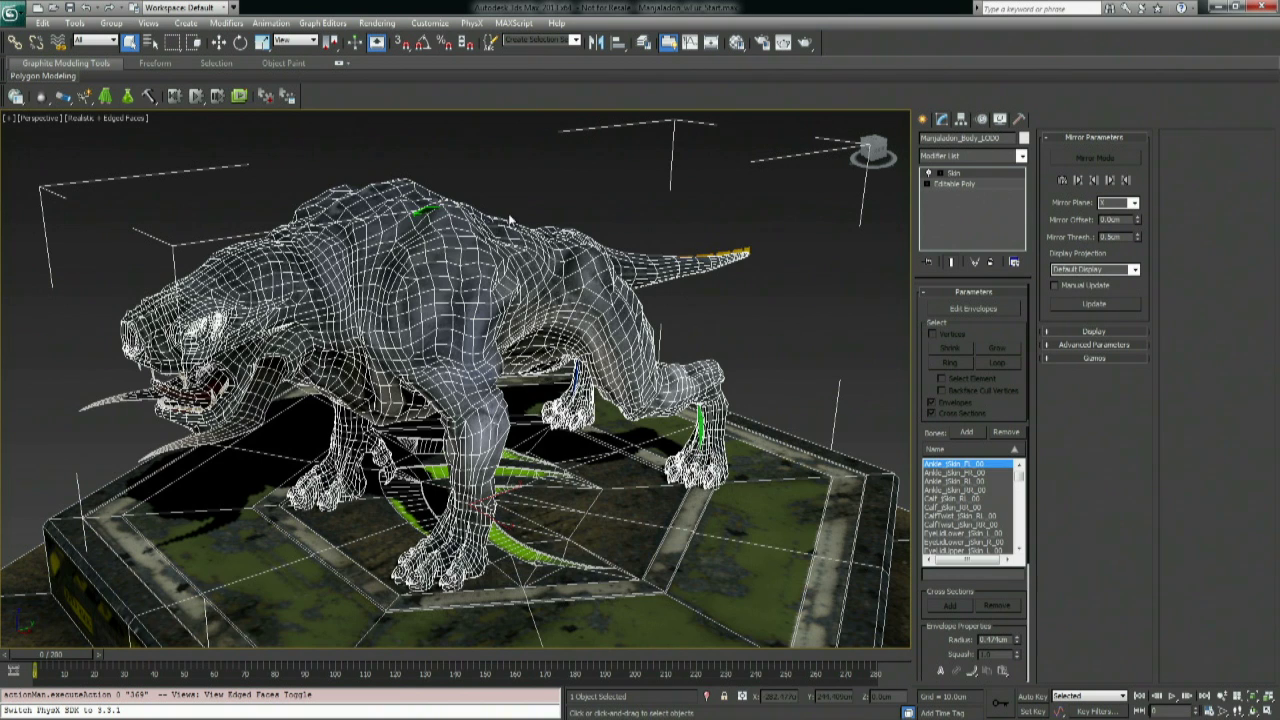
left_click(644, 42)
left_click(642, 243)
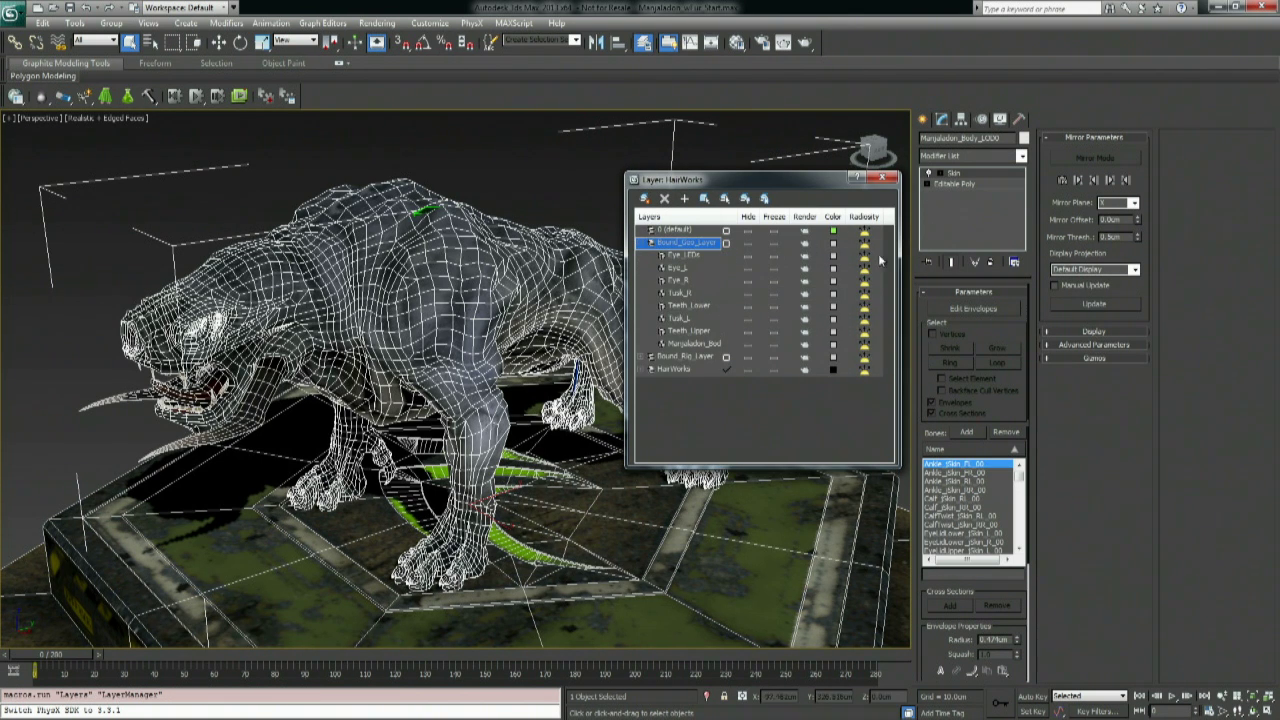
left_click(647, 370)
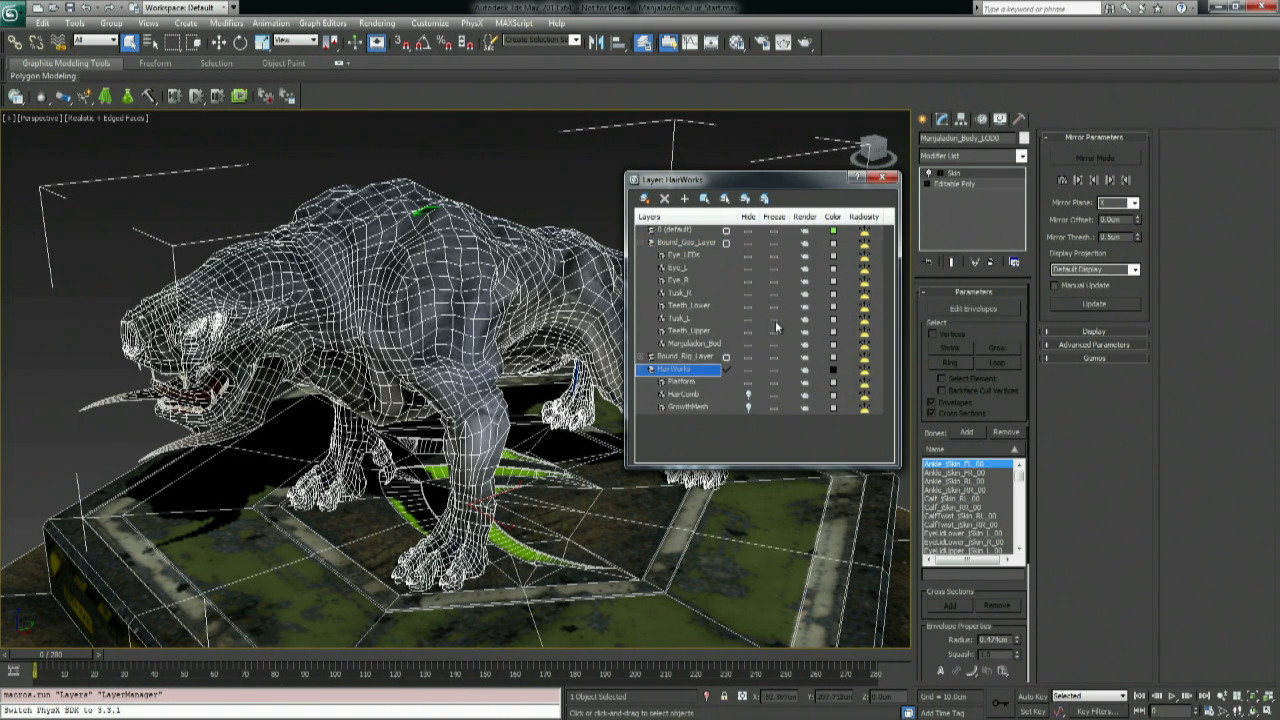
Hide the Bound_Geo_Layer and unhide the GrowthMesh object in the HairWorks layer.
left_click(748, 243)
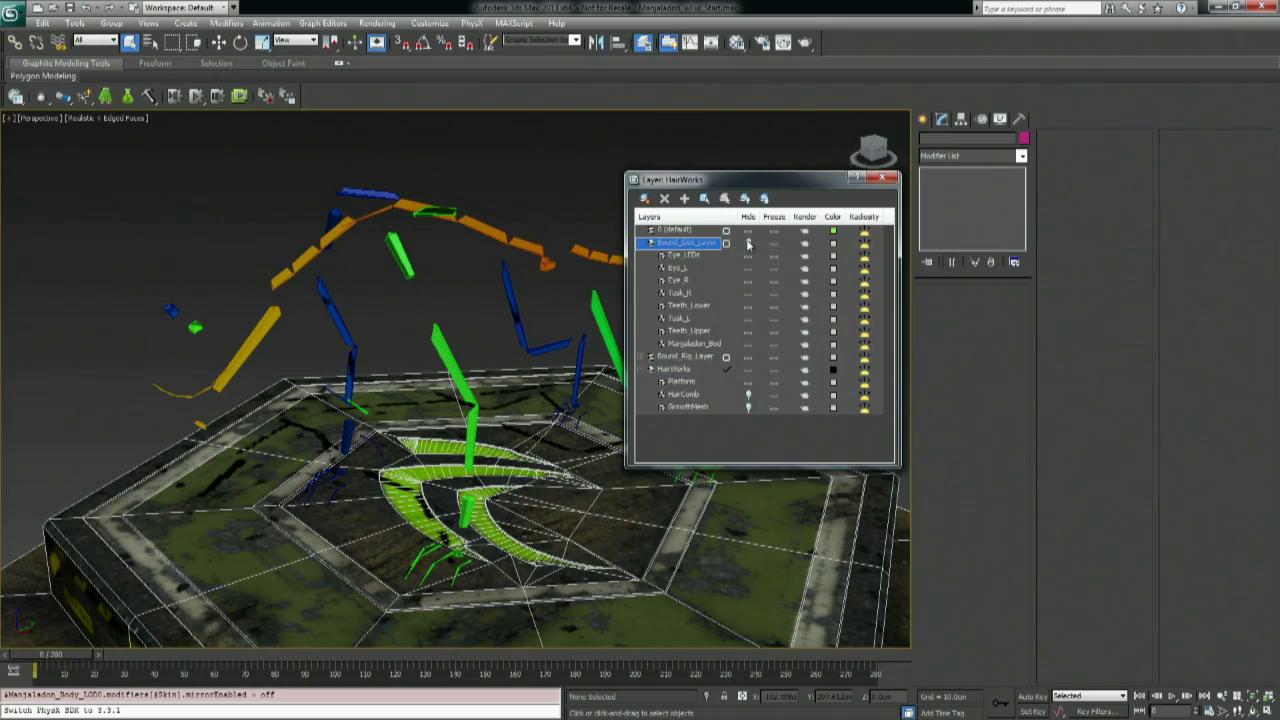
left_click(748, 407)
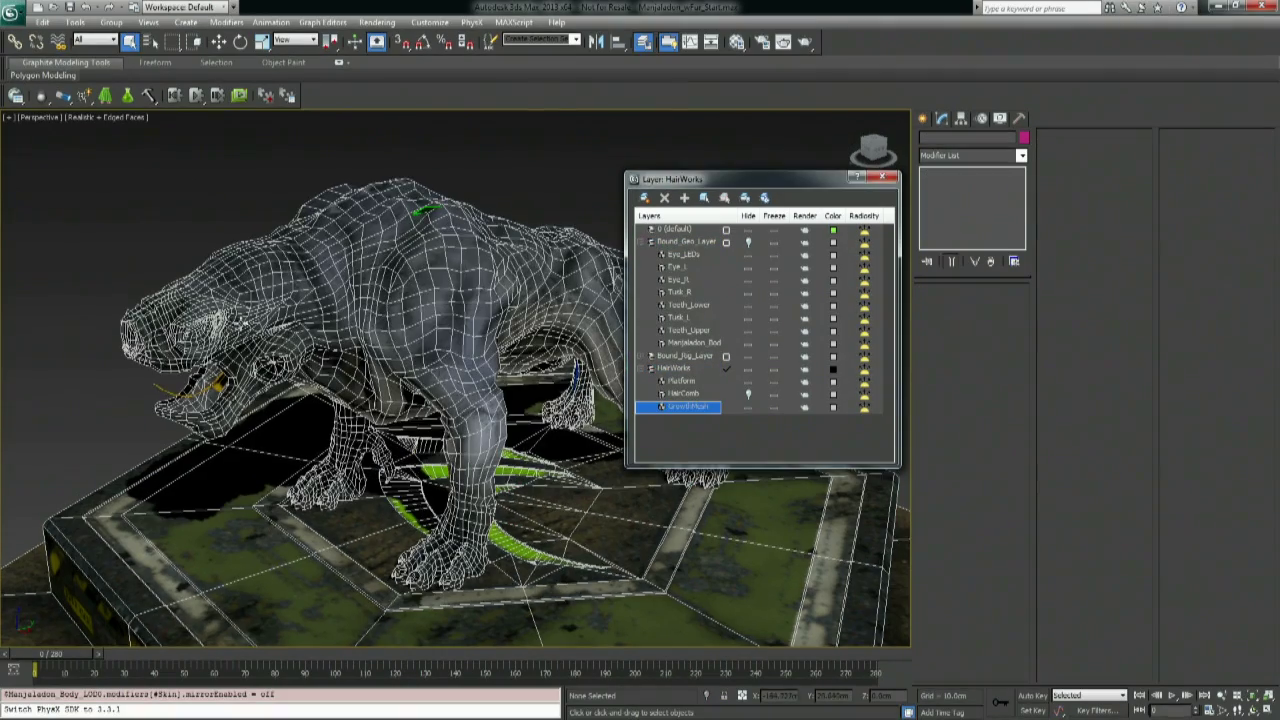
middle_click_drag(322, 374, 310, 345, "alt")
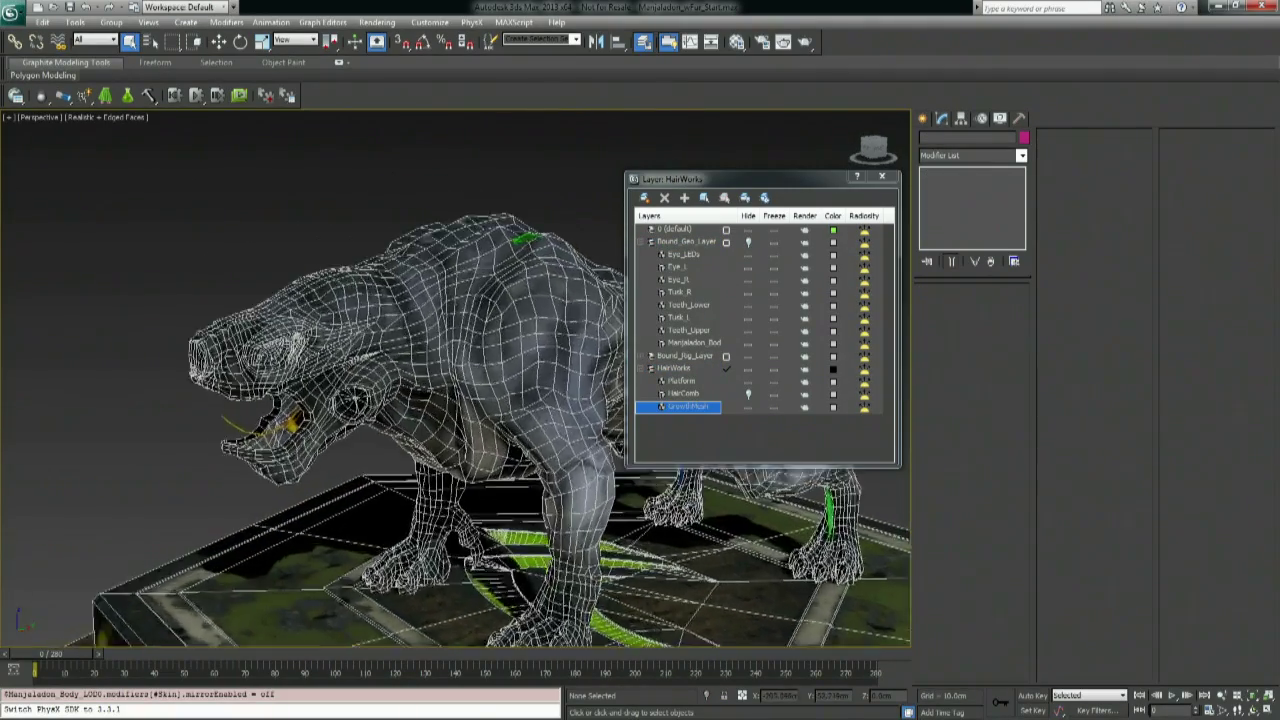
Examine the growth mesh's topology around the eyes, open mouth and jaw up close.
scroll(166, 334, "up", 5)
middle_click_drag(166, 334, 470, 392)
scroll(338, 382, "up", 5)
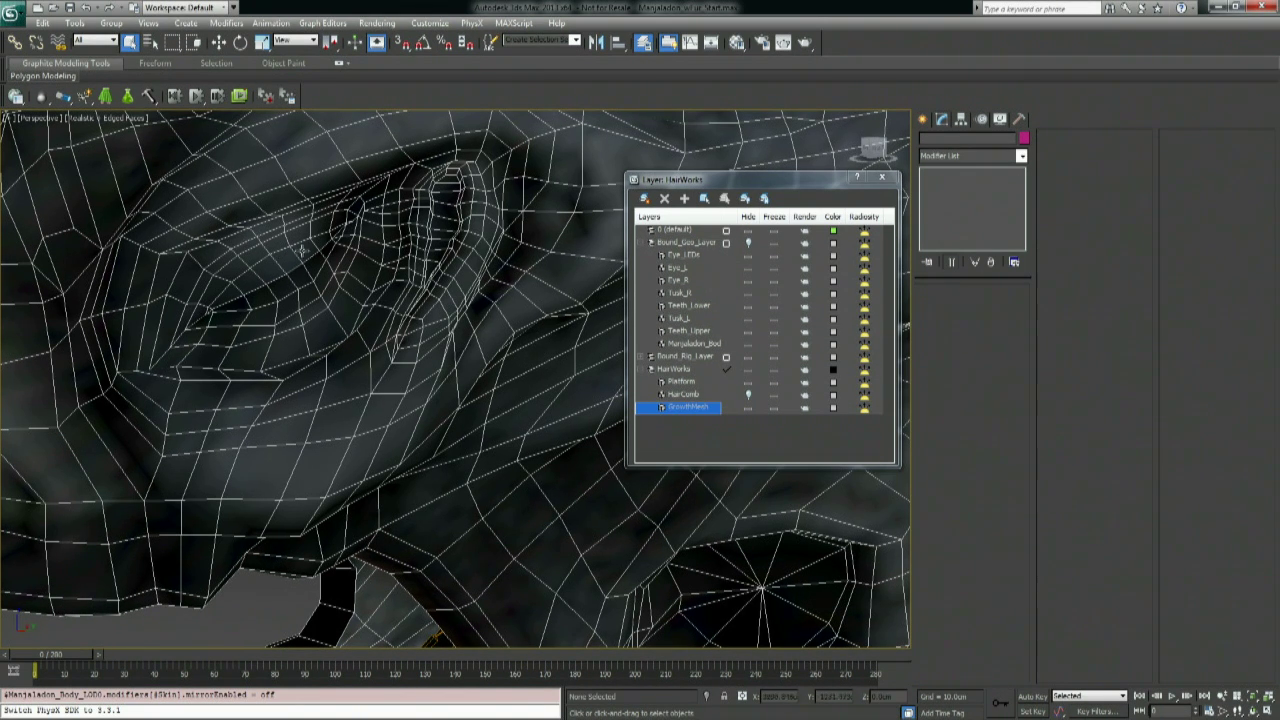
scroll(300, 250, "down", 10)
scroll(341, 329, "up", 10)
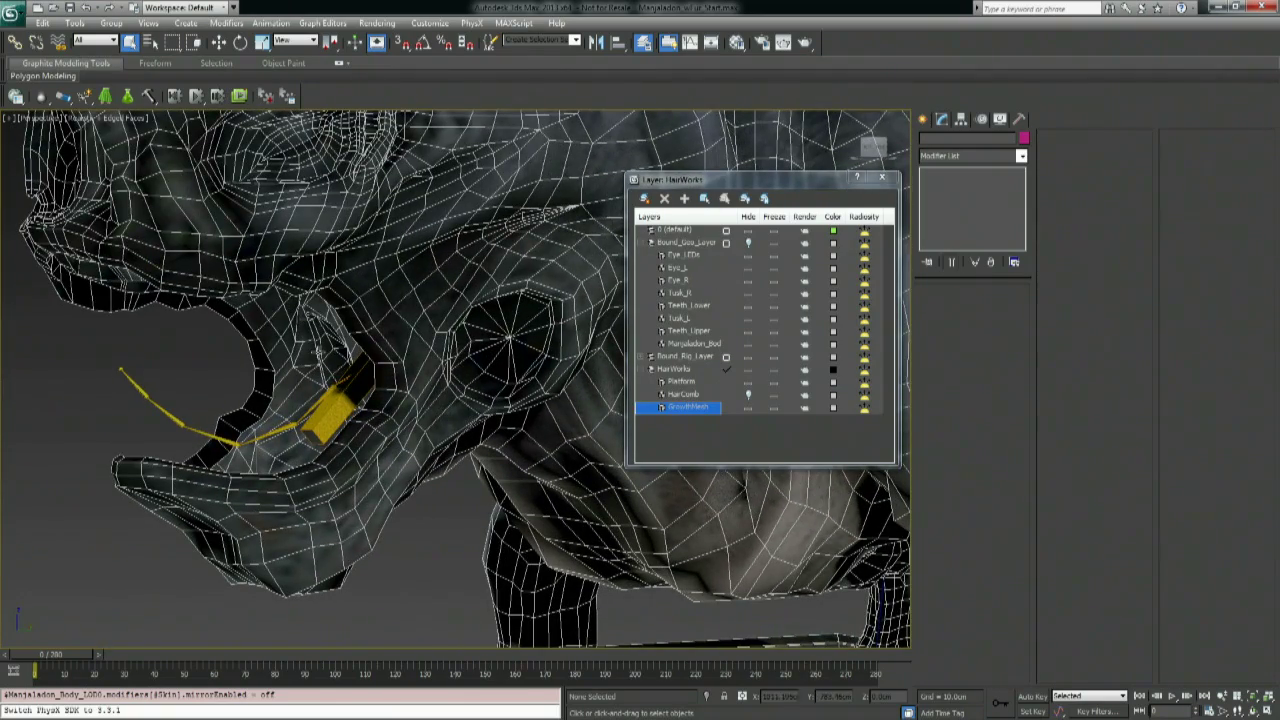
scroll(354, 286, "down", 1)
scroll(356, 312, "down", 2)
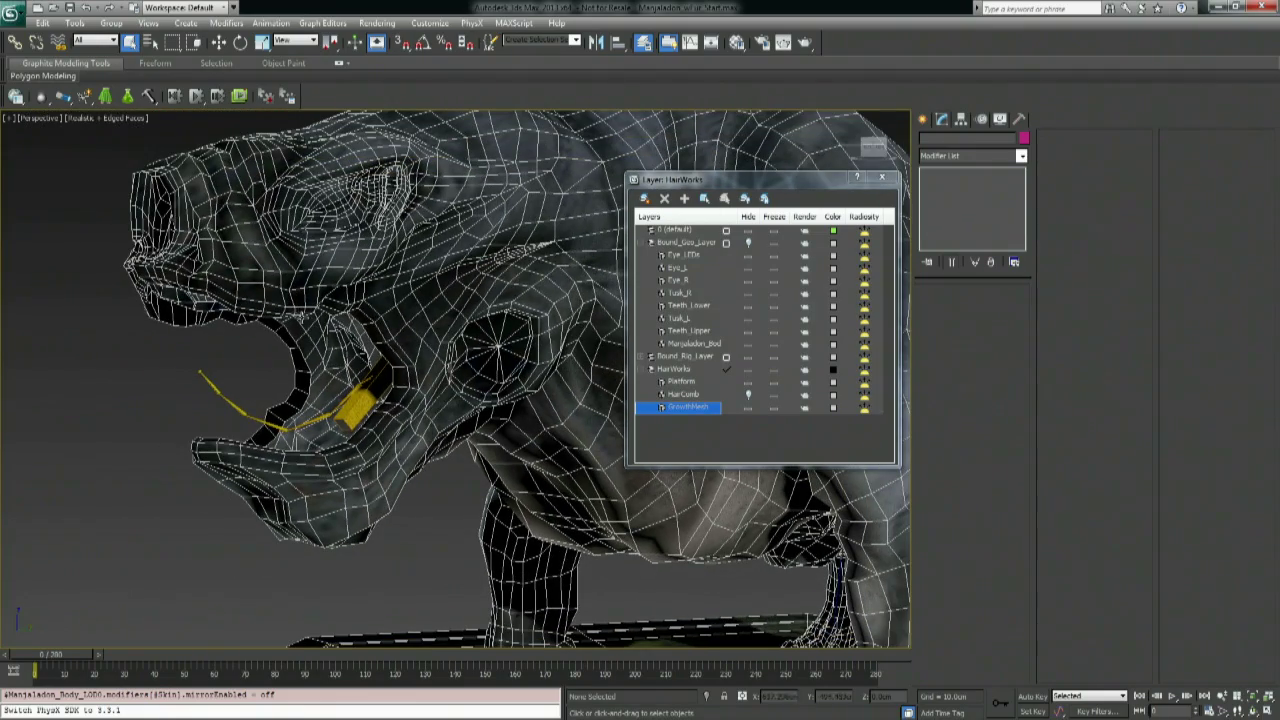
middle_click_drag(496, 390, 483, 390, "alt")
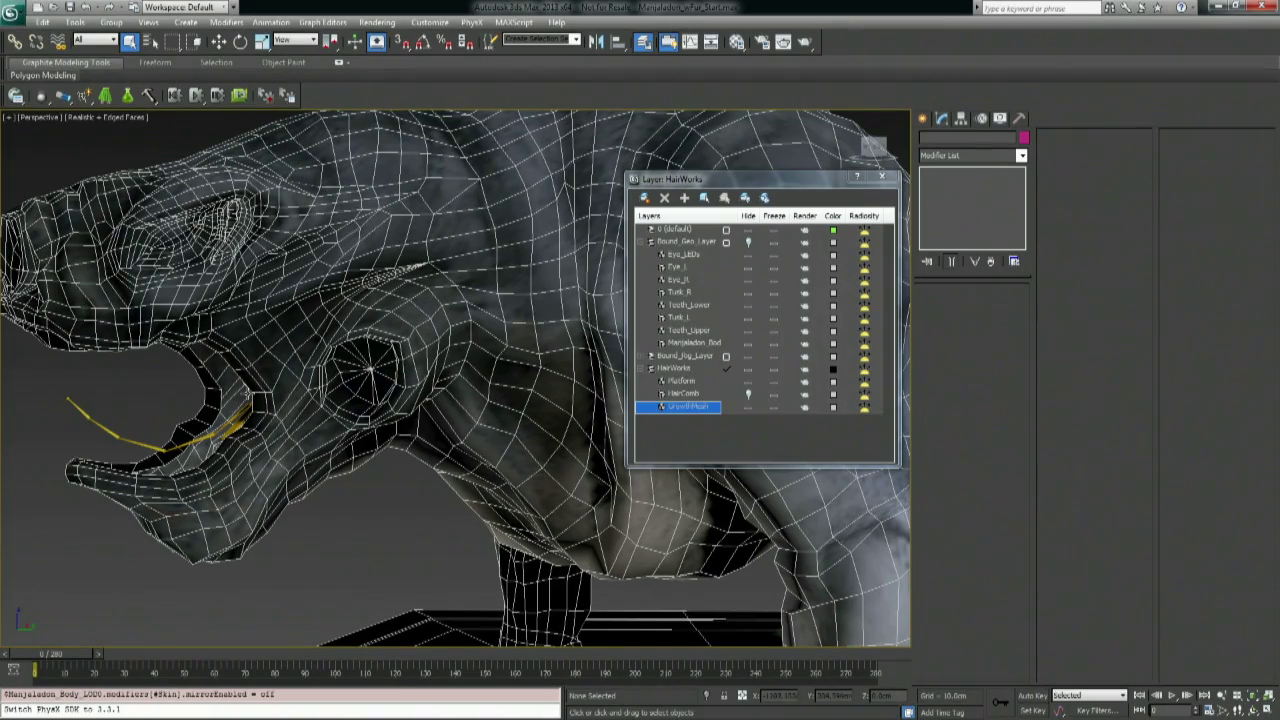
middle_click_drag(250, 375, 308, 414, "alt")
scroll(308, 414, "up", 3)
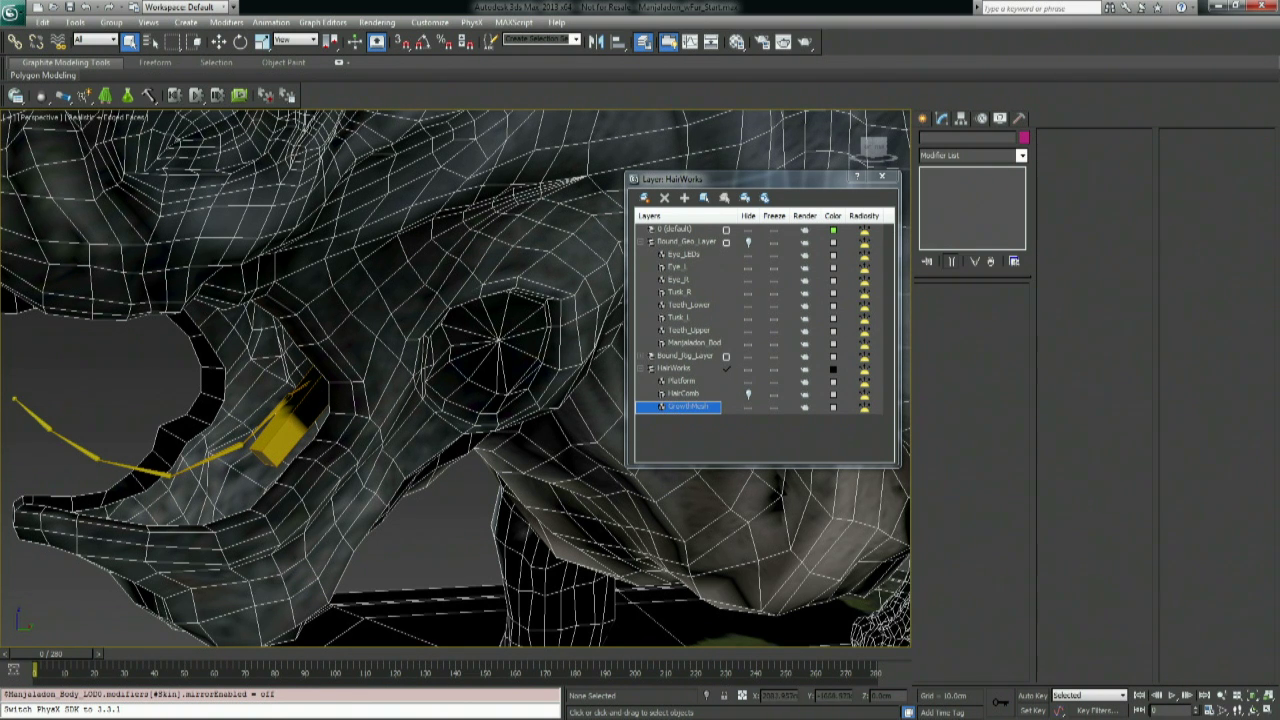
scroll(376, 273, "down", 4)
middle_click_drag(376, 273, 450, 315, "alt")
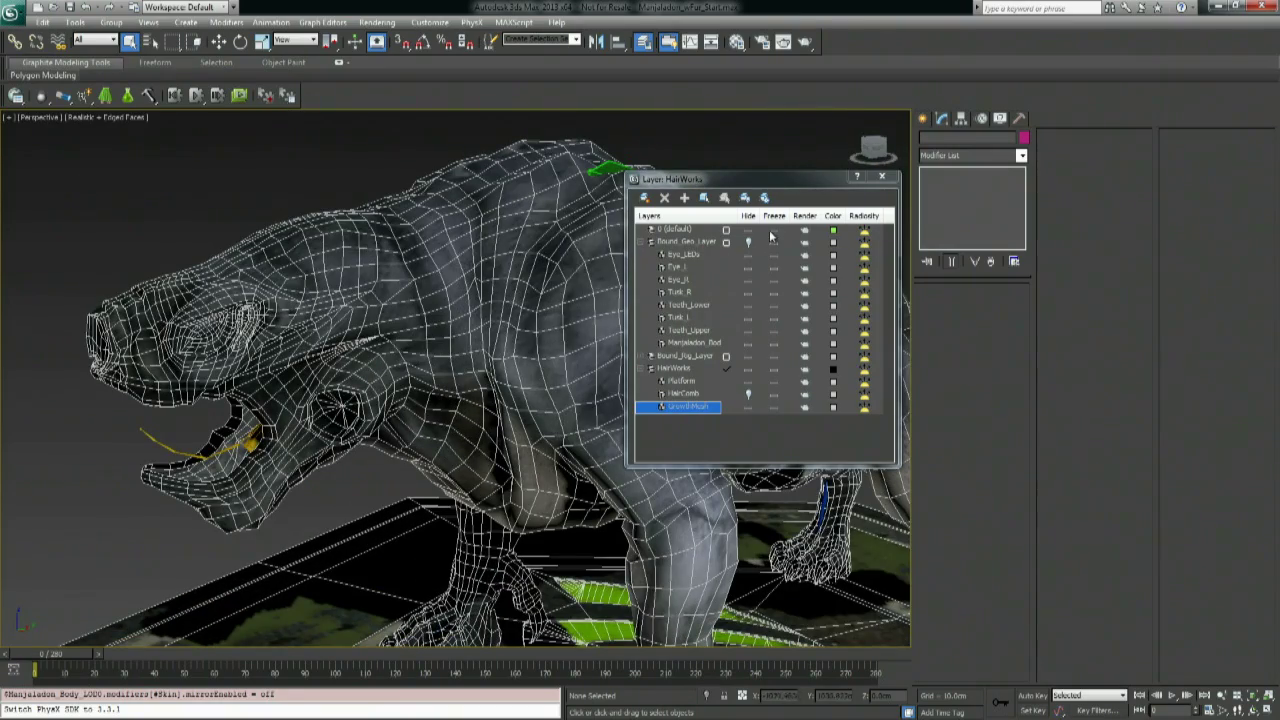
Unhide the Bound_Geo_Layer and move the GrowthMesh beside the body mesh by about 22.6 cm in X and 11.4 cm in Y.
left_click(749, 243)
right_click(695, 407)
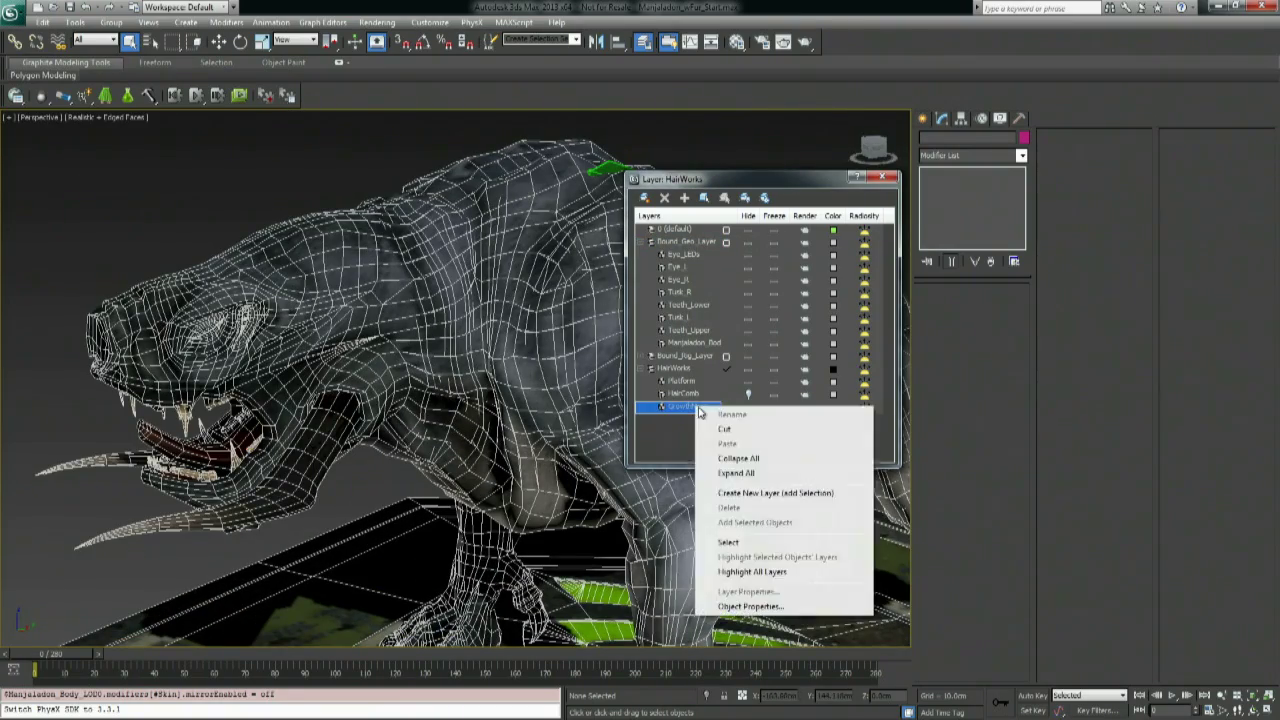
left_click(735, 543)
middle_click_drag(228, 300, 222, 382, "alt")
middle_click_drag(540, 530, 403, 342)
scroll(296, 348, "down", 4)
key("w")
left_click_drag(556, 440, 646, 473)
Compare the growth mesh with the original body mesh at the heads, mouths and backs.
middle_click_drag(646, 473, 630, 380, "alt")
scroll(462, 383, "up", 8)
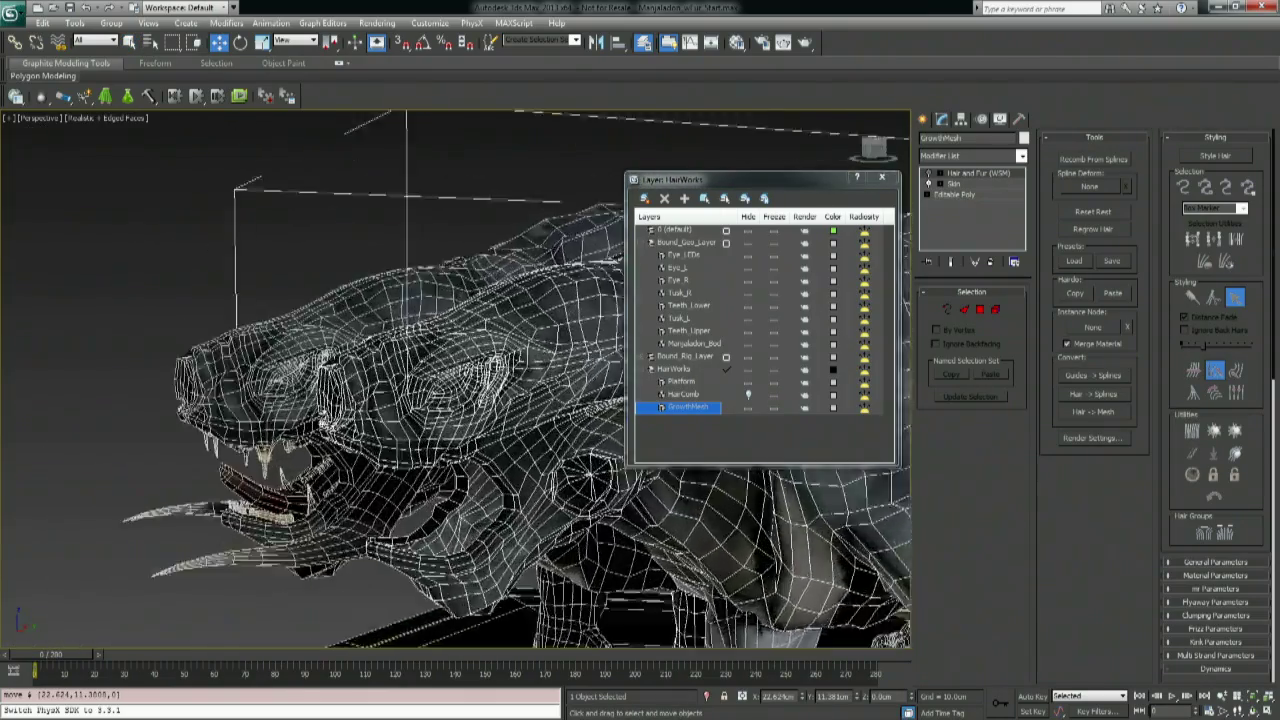
middle_click_drag(430, 431, 461, 349)
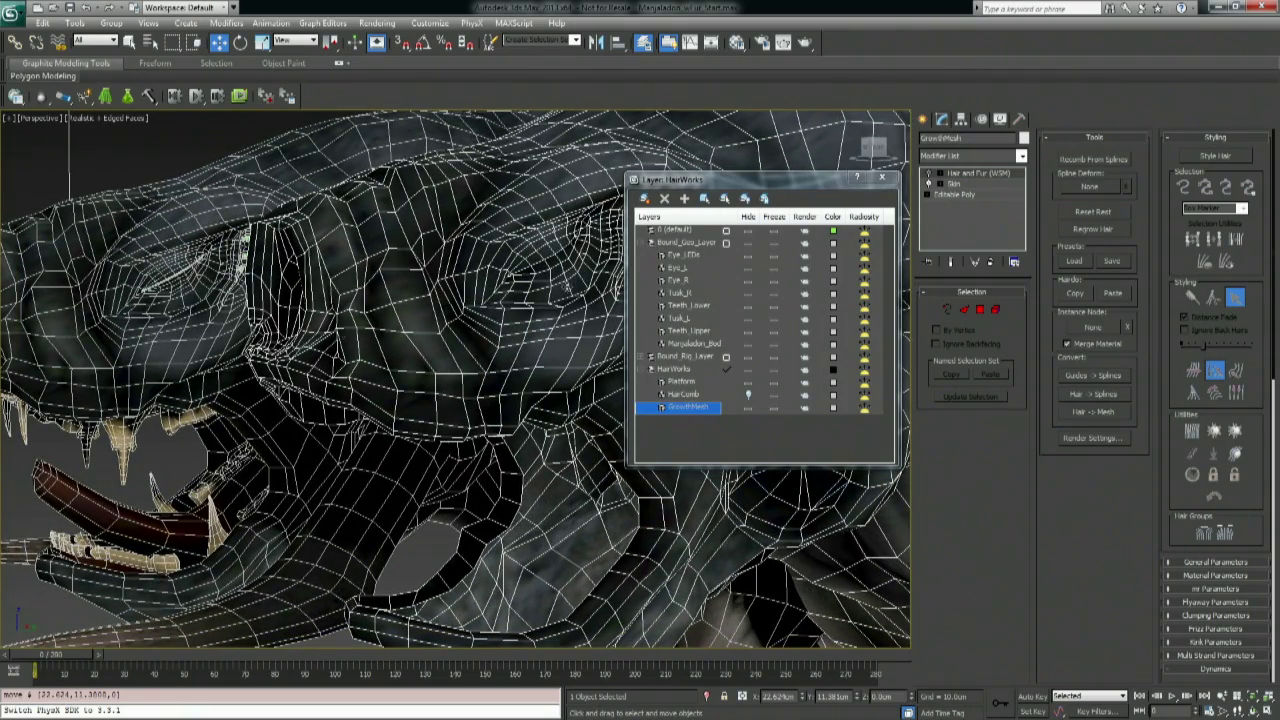
middle_click_drag(340, 286, 178, 362)
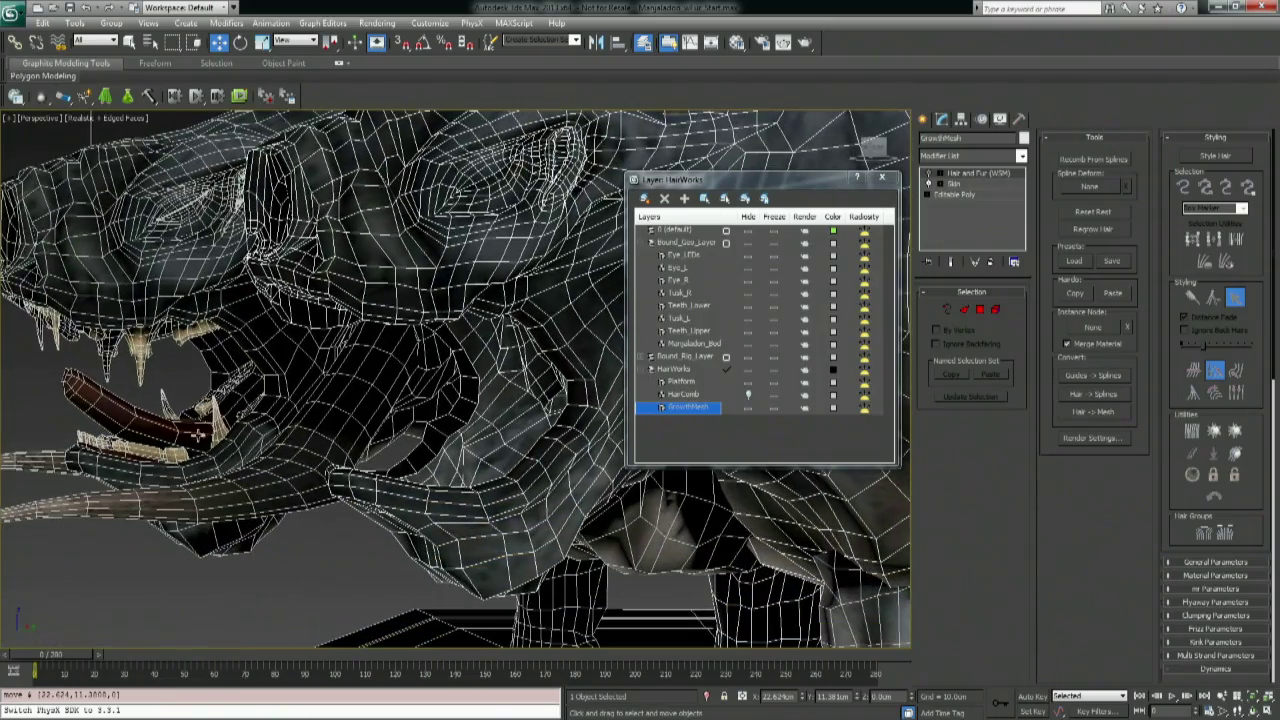
middle_click_drag(198, 435, 330, 390, "alt")
scroll(420, 362, "down", 3)
mouse_move(420, 362)
middle_mouse_down("alt")
mouse_move(526, 338)
mouse_move(437, 357)
middle_mouse_up("alt")
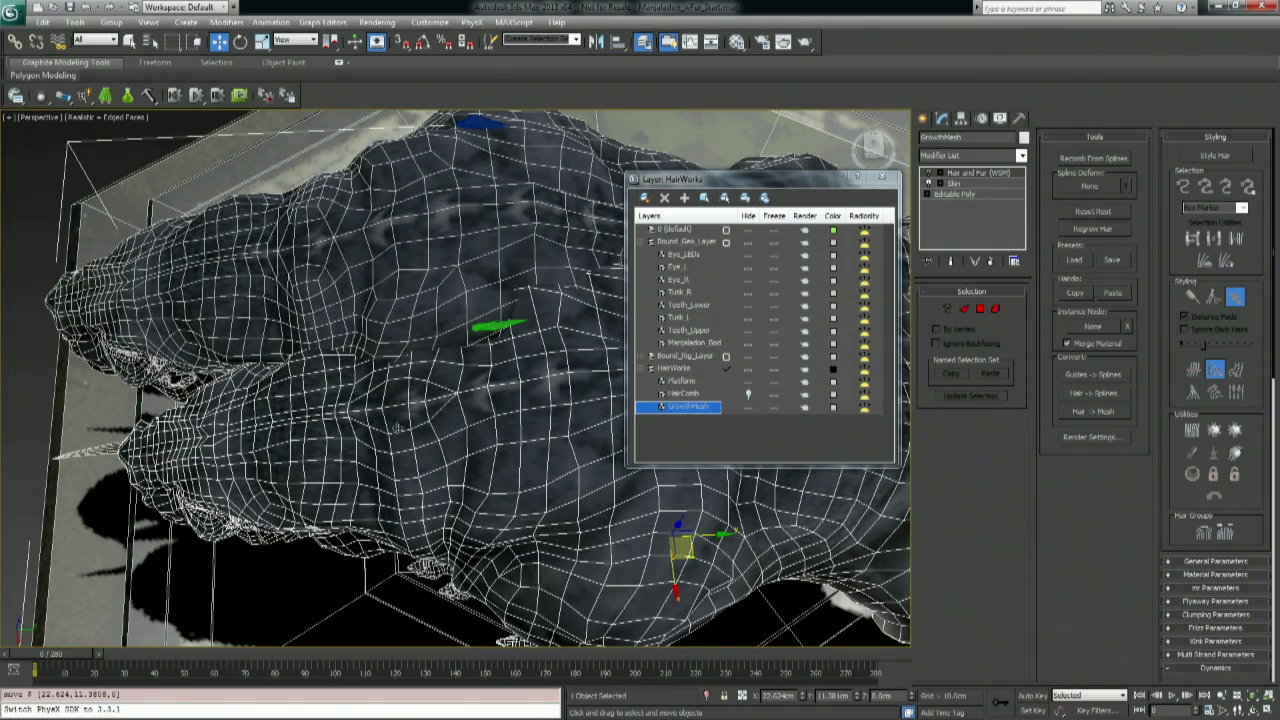
middle_click_drag(538, 416, 400, 330, "alt")
scroll(373, 432, "down", 3)
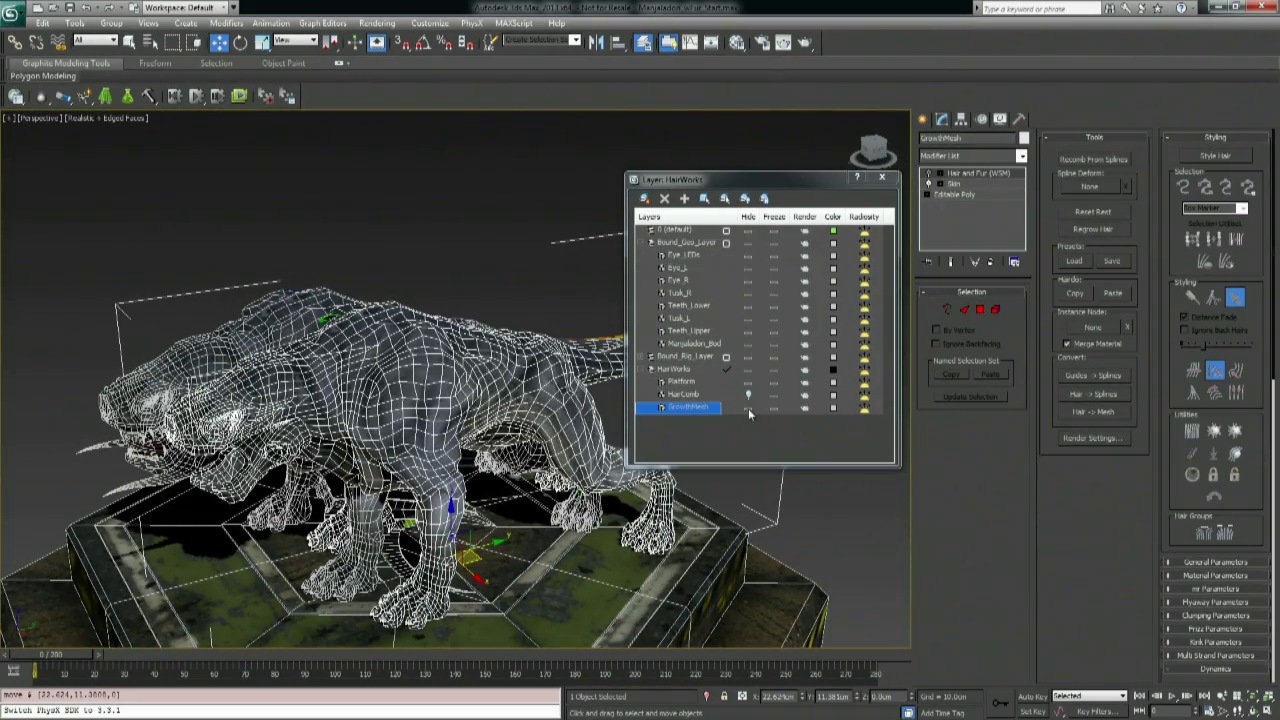
Hide the GrowthMesh object and select the Manjaladon_Body_LOD0 mesh.
left_click(748, 408)
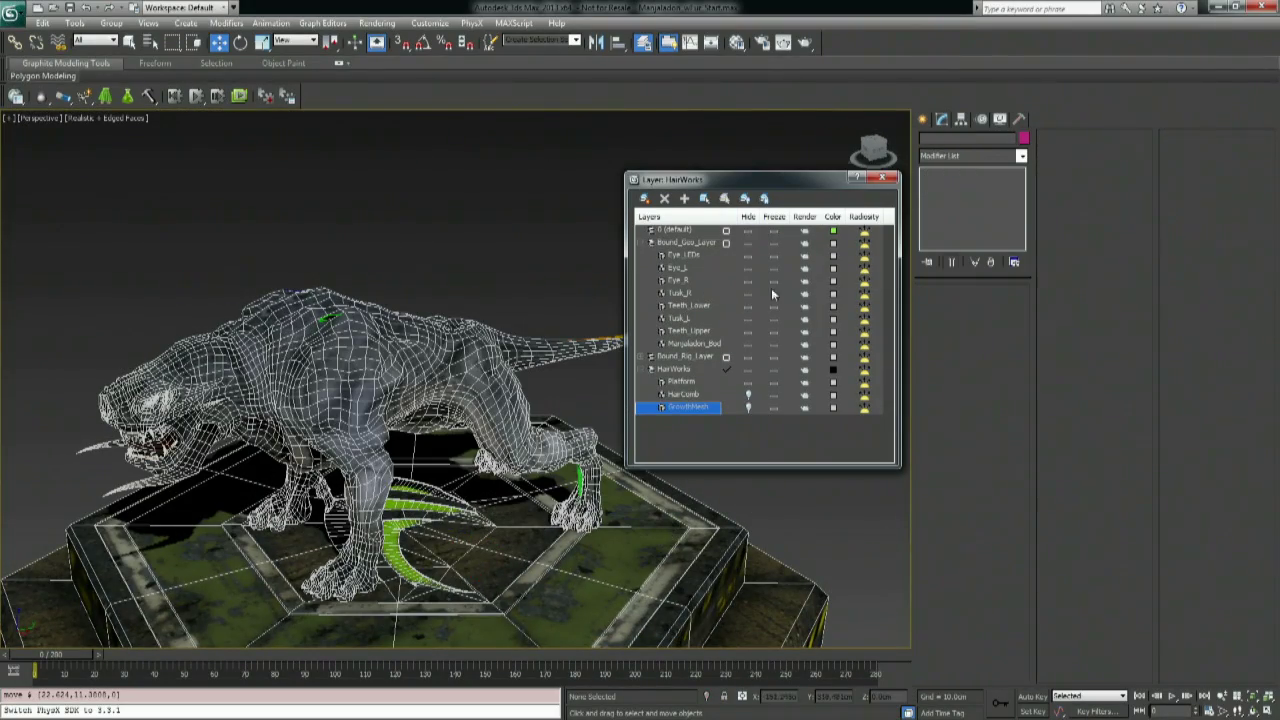
middle_click_drag(372, 433, 512, 312, "alt")
scroll(372, 433, "up", 3)
left_click(512, 312)
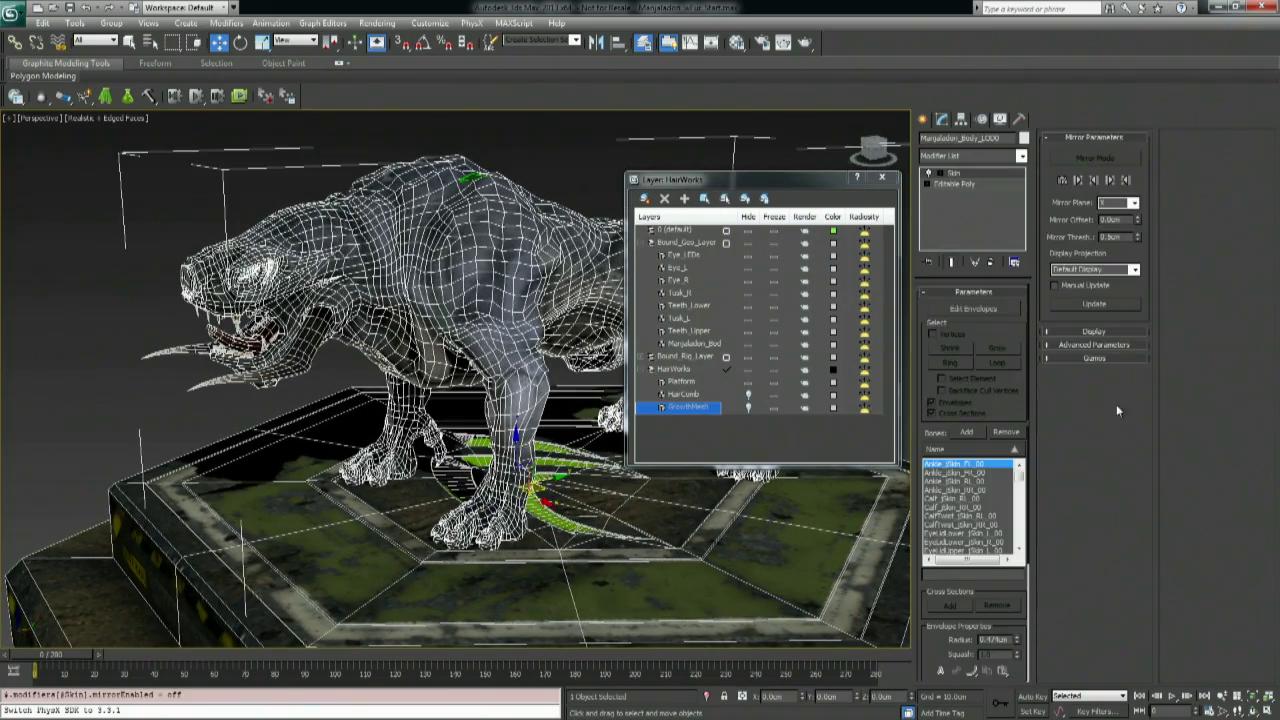
Inspect the body's Skin modifier bones, highlighting CalfTwist_jSkin_RR_00 and Ankle_jSkin_RL_00.
left_click(976, 525)
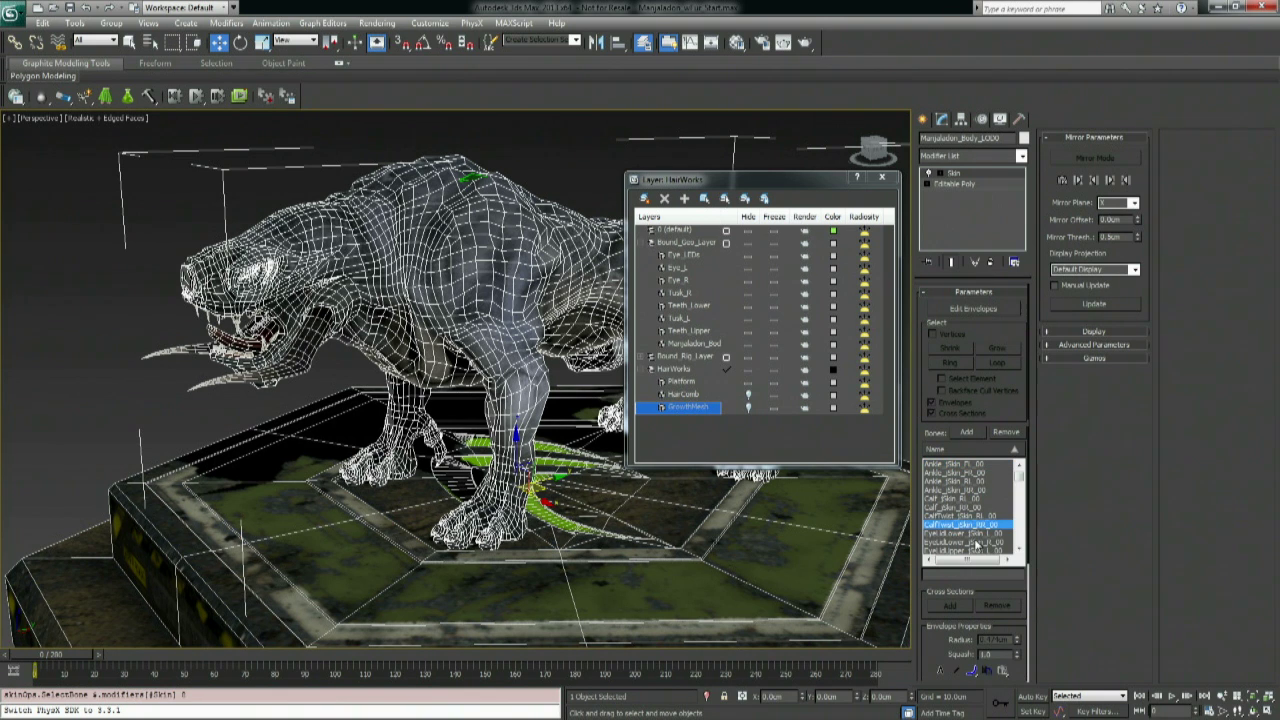
left_click(970, 484)
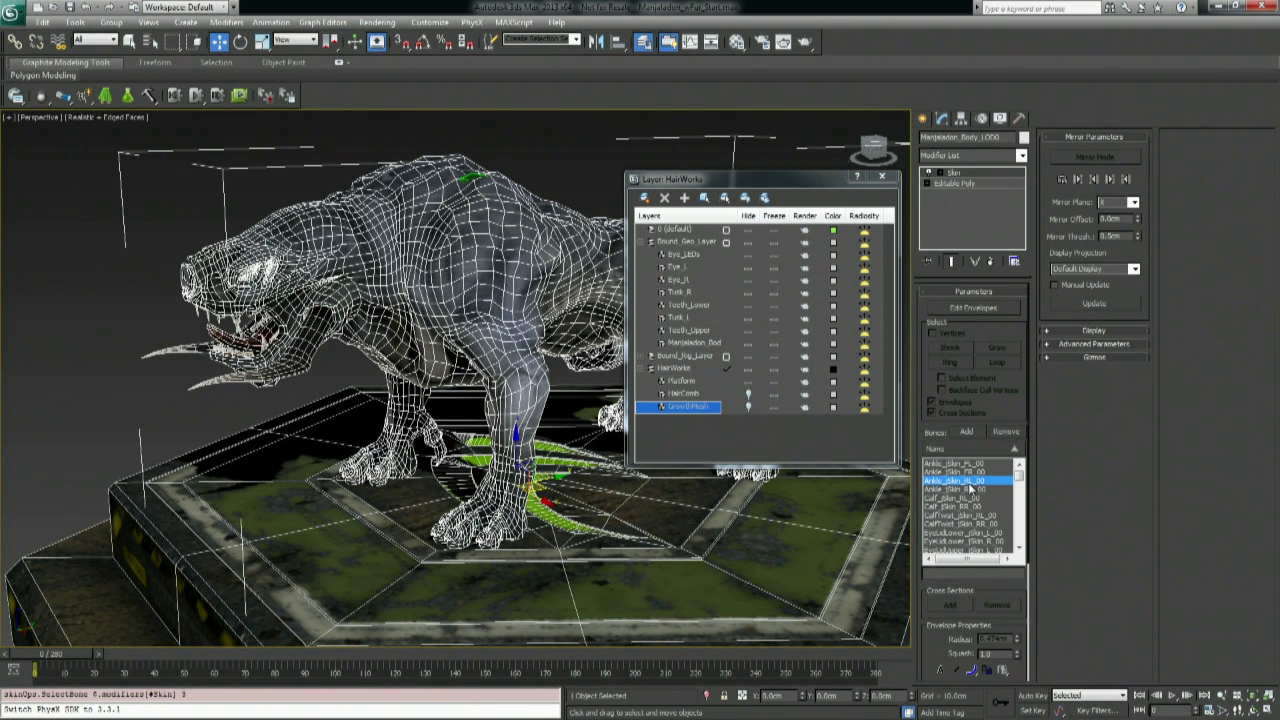
key("F4")
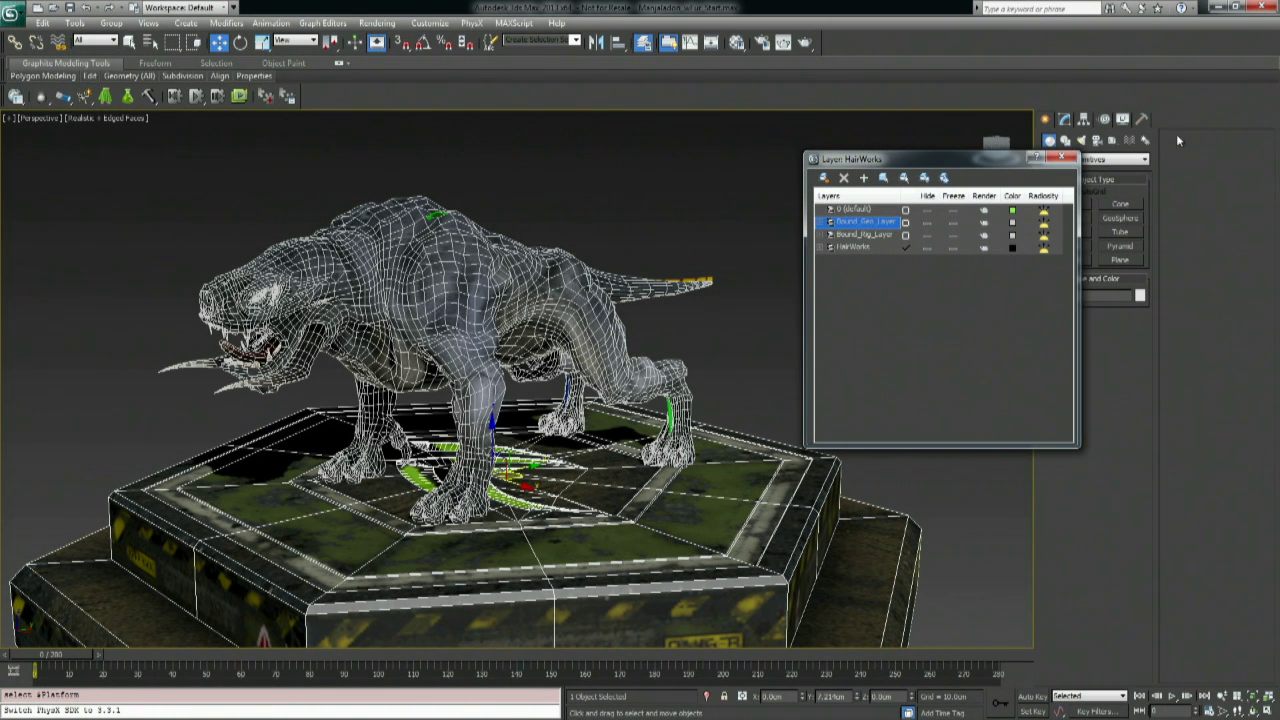
Show the platform's modifier stack and expand the Bound_Geo_Layer to list its objects.
left_click_drag(966, 159, 906, 214)
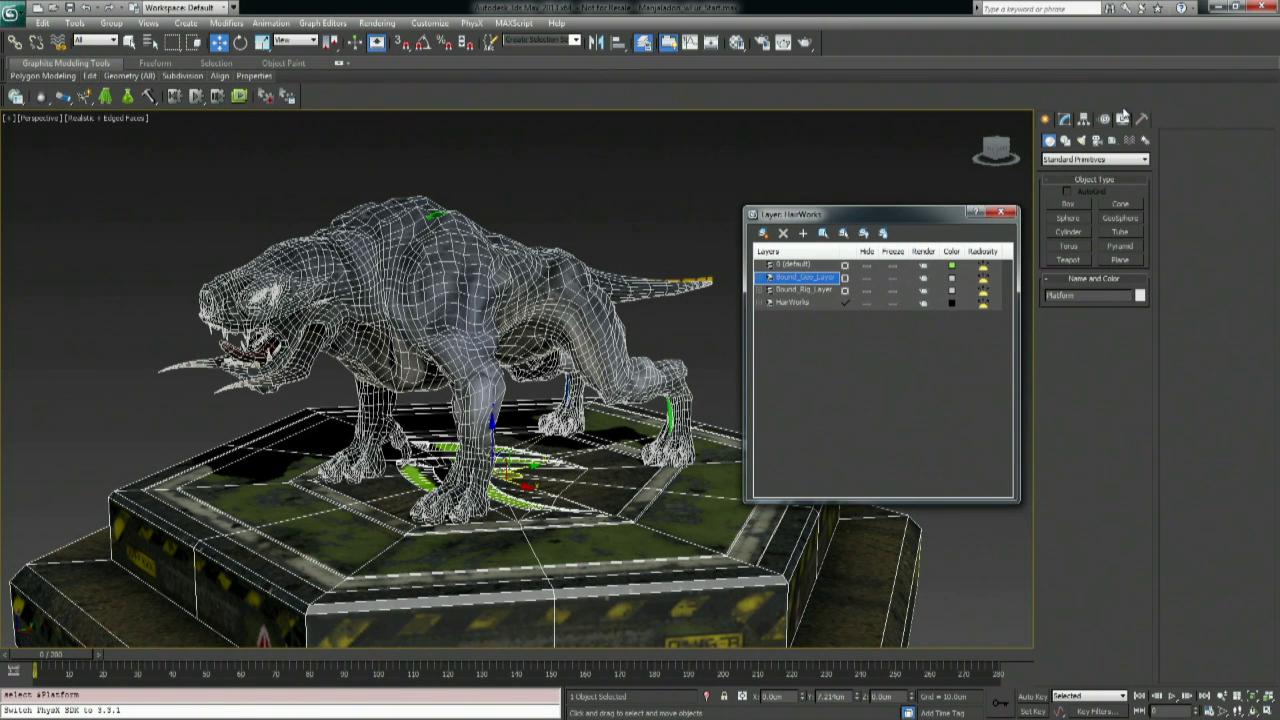
left_click(1064, 118)
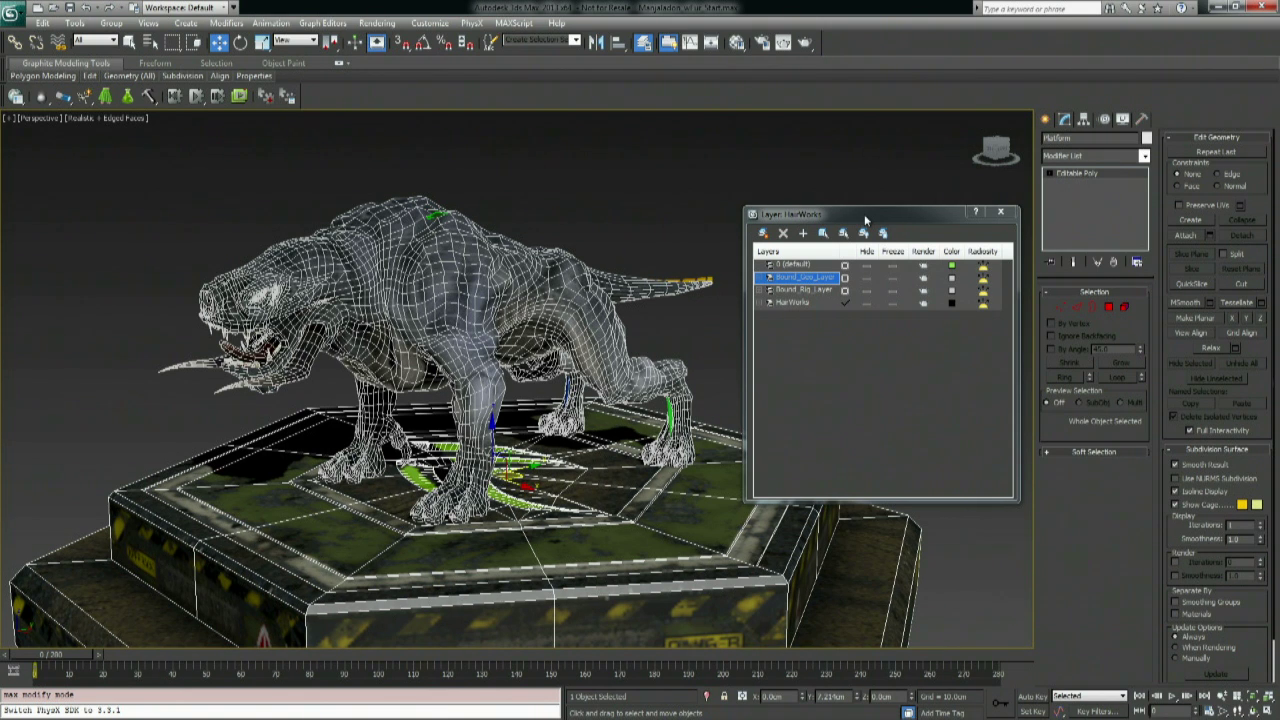
left_click(759, 277)
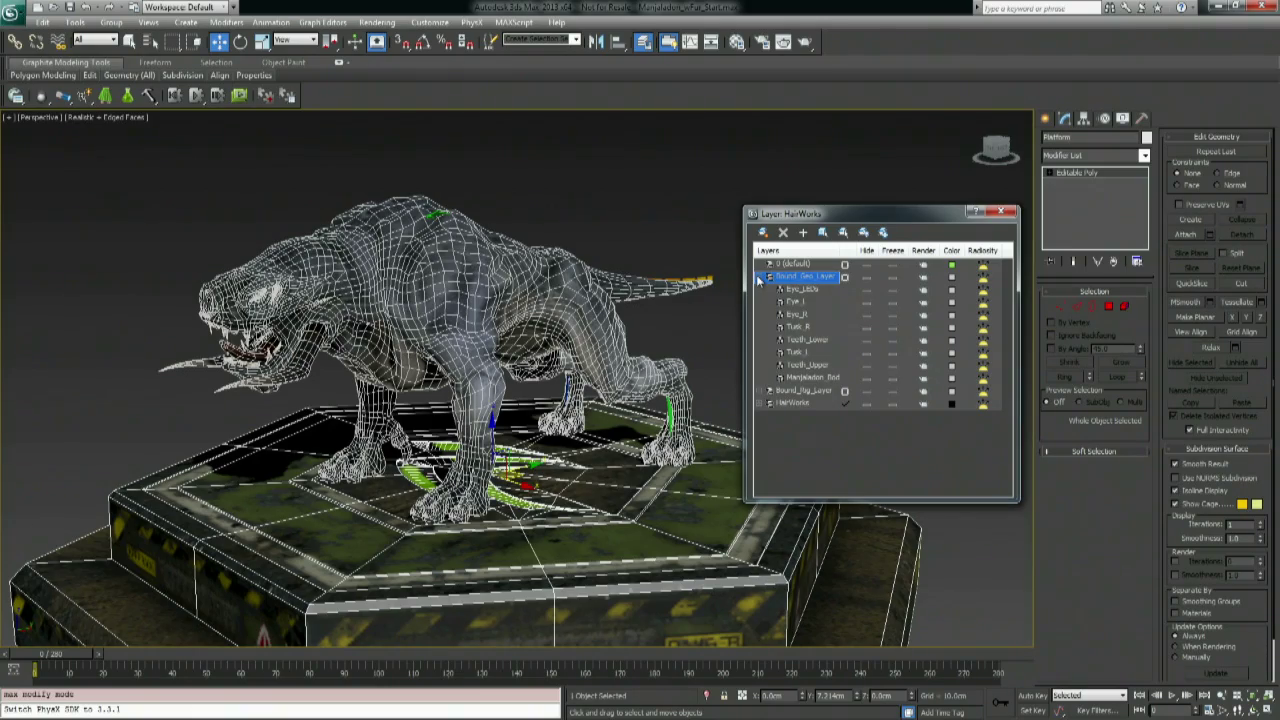
left_click(843, 232)
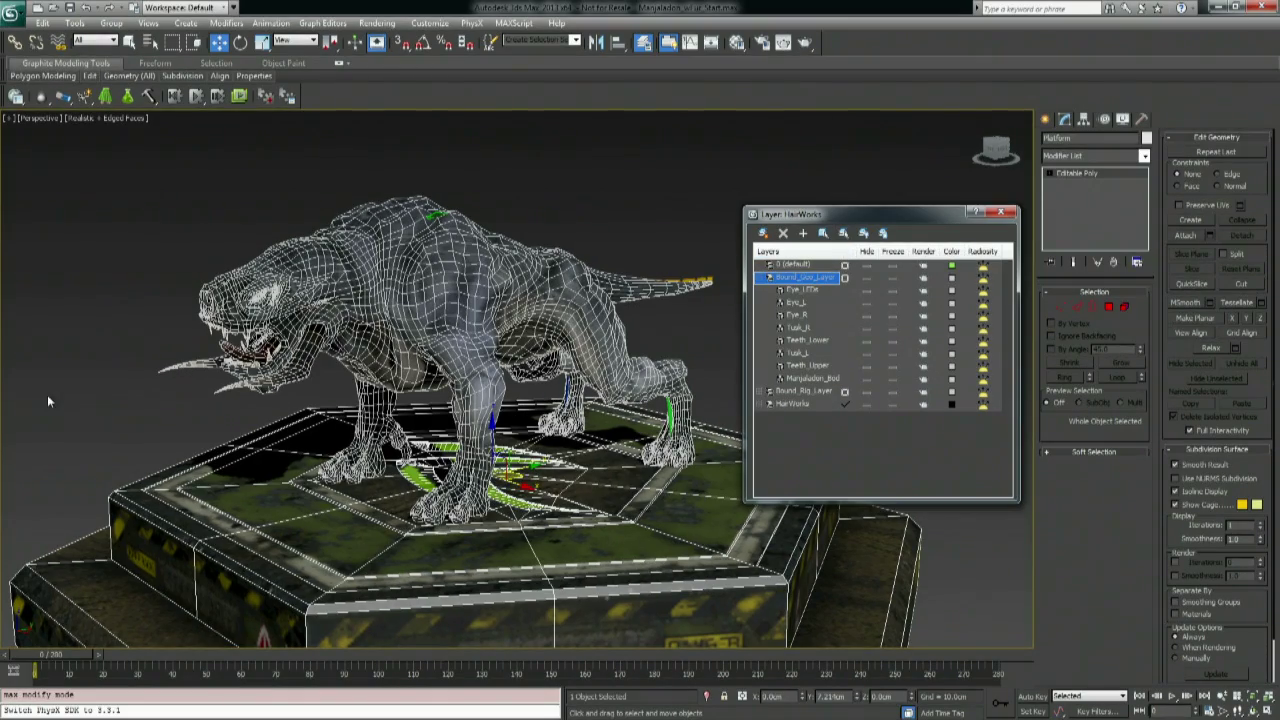
Highlight the Manjaladon body mesh's entry within the Bound_Geo_Layer.
middle_click_drag(474, 250, 533, 312, "alt")
scroll(472, 226, "up", 2)
left_click(810, 378)
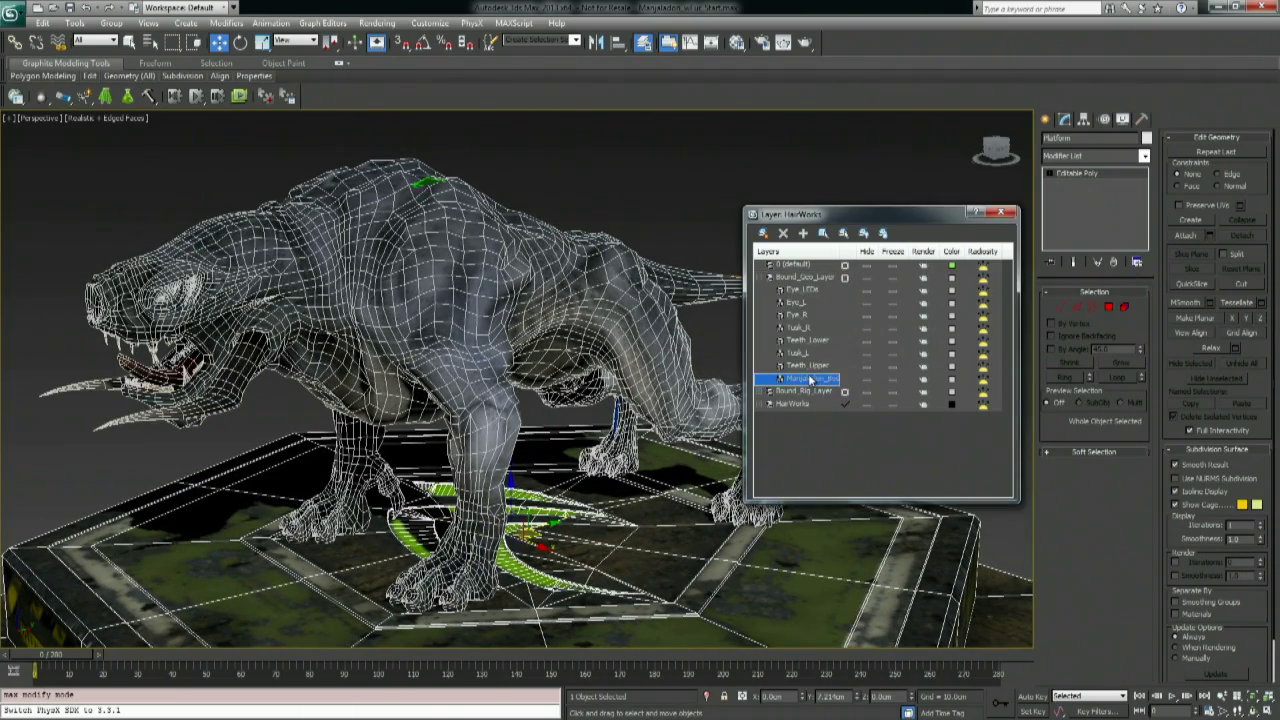
Hide the Manjaladon body mesh along with the rest of the Bound_Geo_Layer.
right_click(810, 378)
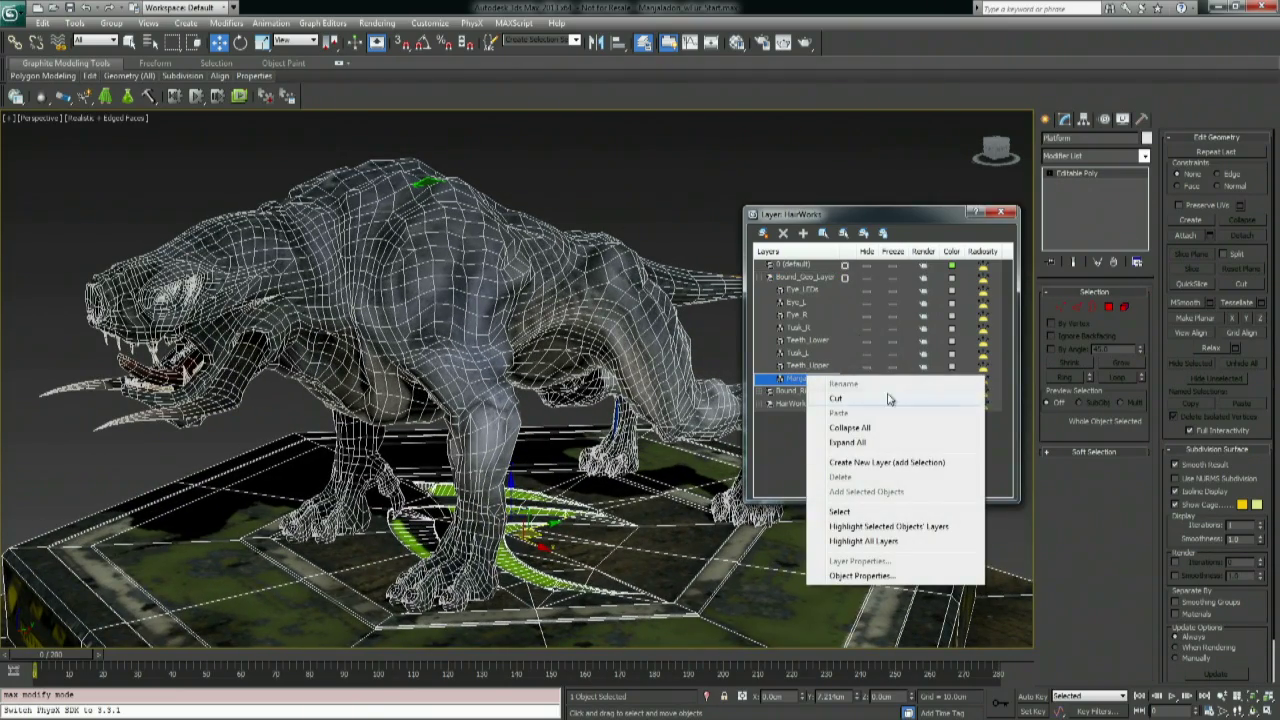
key("Escape")
left_click(867, 378)
left_click(868, 354)
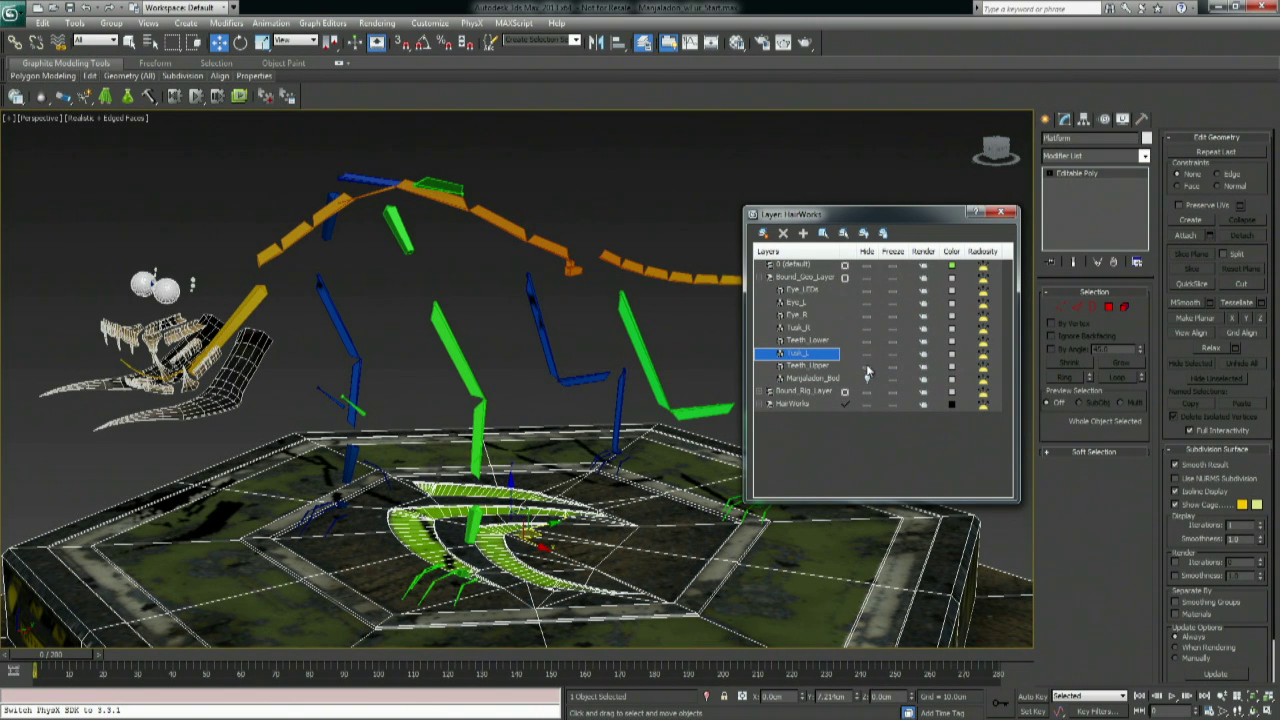
left_click(867, 278)
Unhide GrowthMesh in the HairWorks layer and select it to show its modifier stack.
left_click(764, 404)
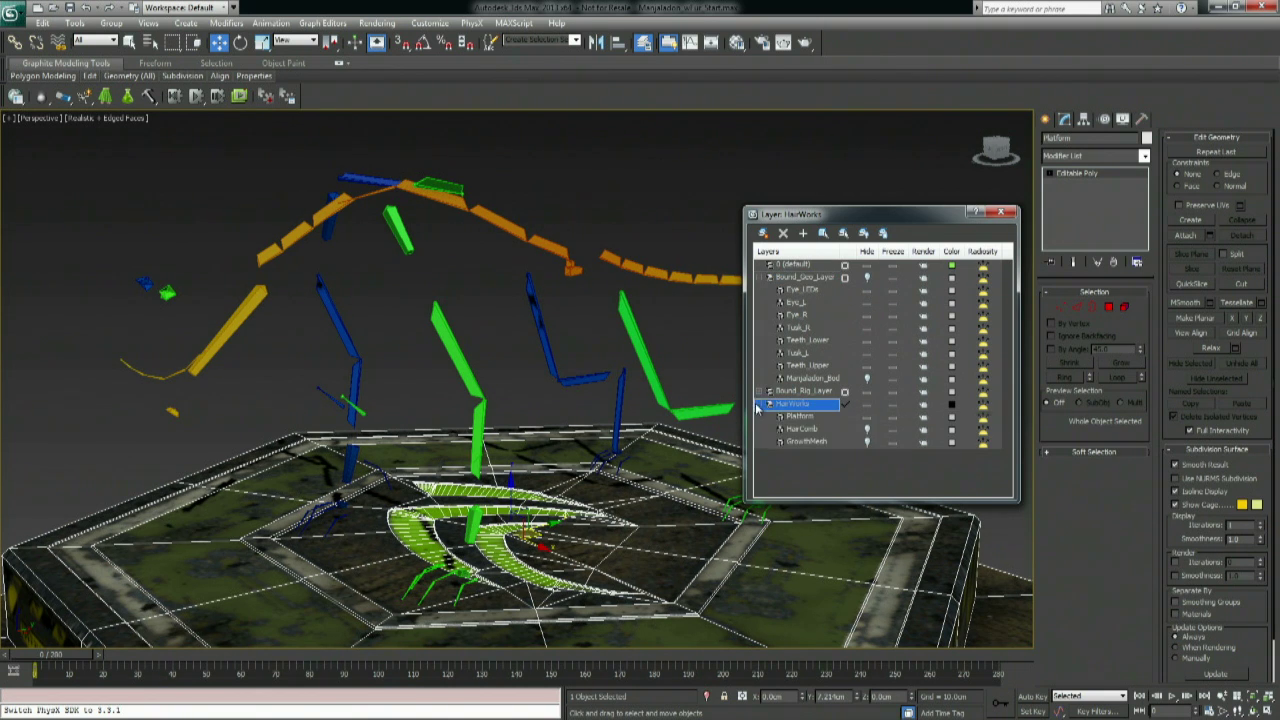
left_click(868, 441)
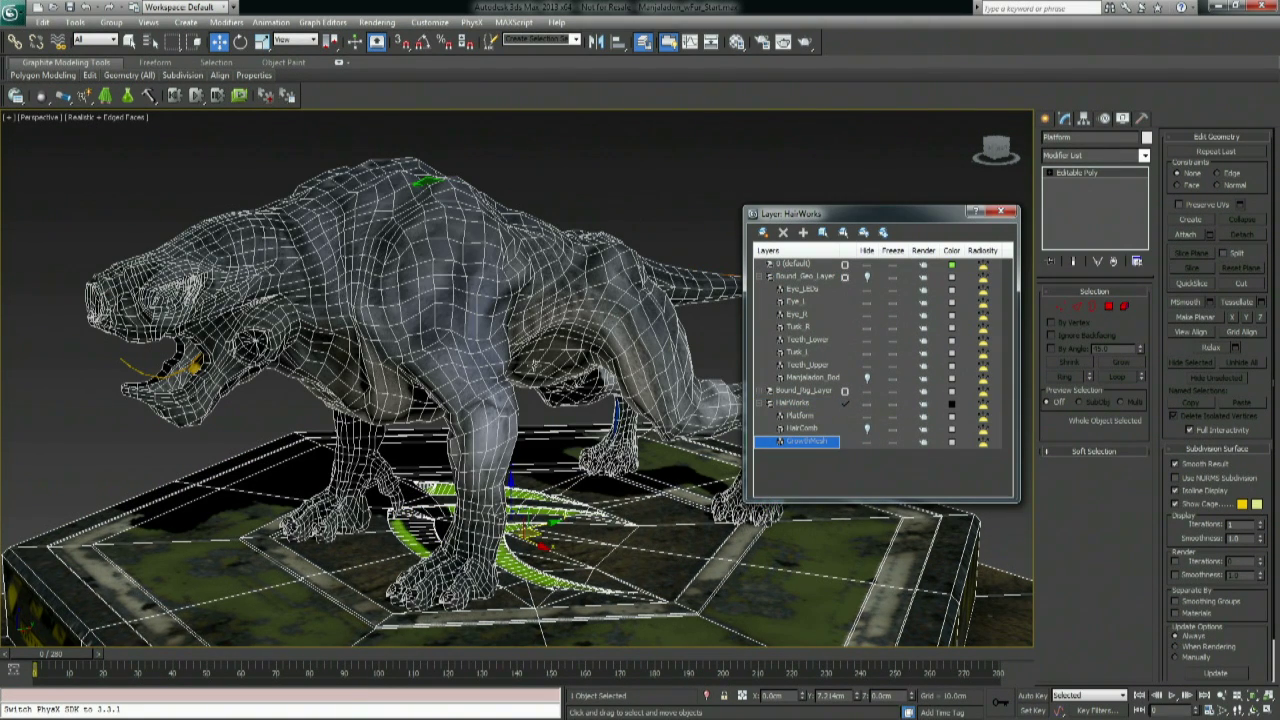
left_click(511, 220)
right_click(1123, 174)
left_click(1128, 188)
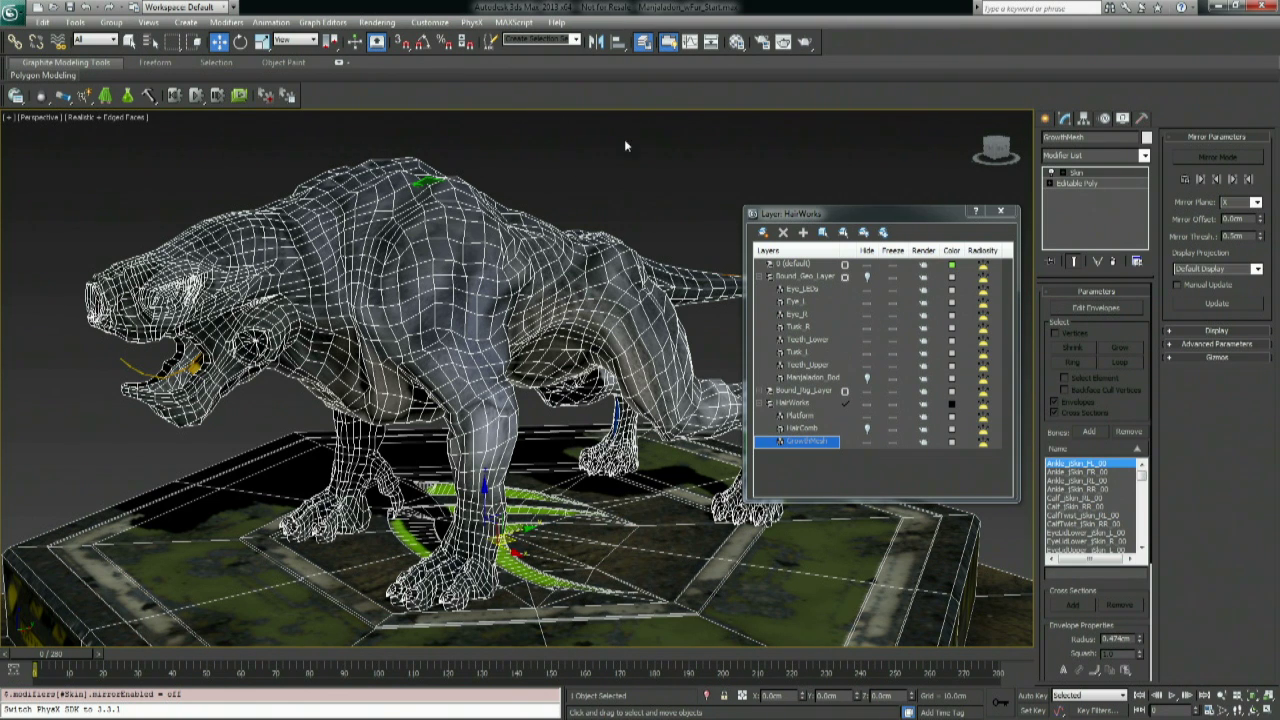
Apply the Hair and Fur (WSM) modifier to GrowthMesh and close the layer manager.
left_click(1145, 157)
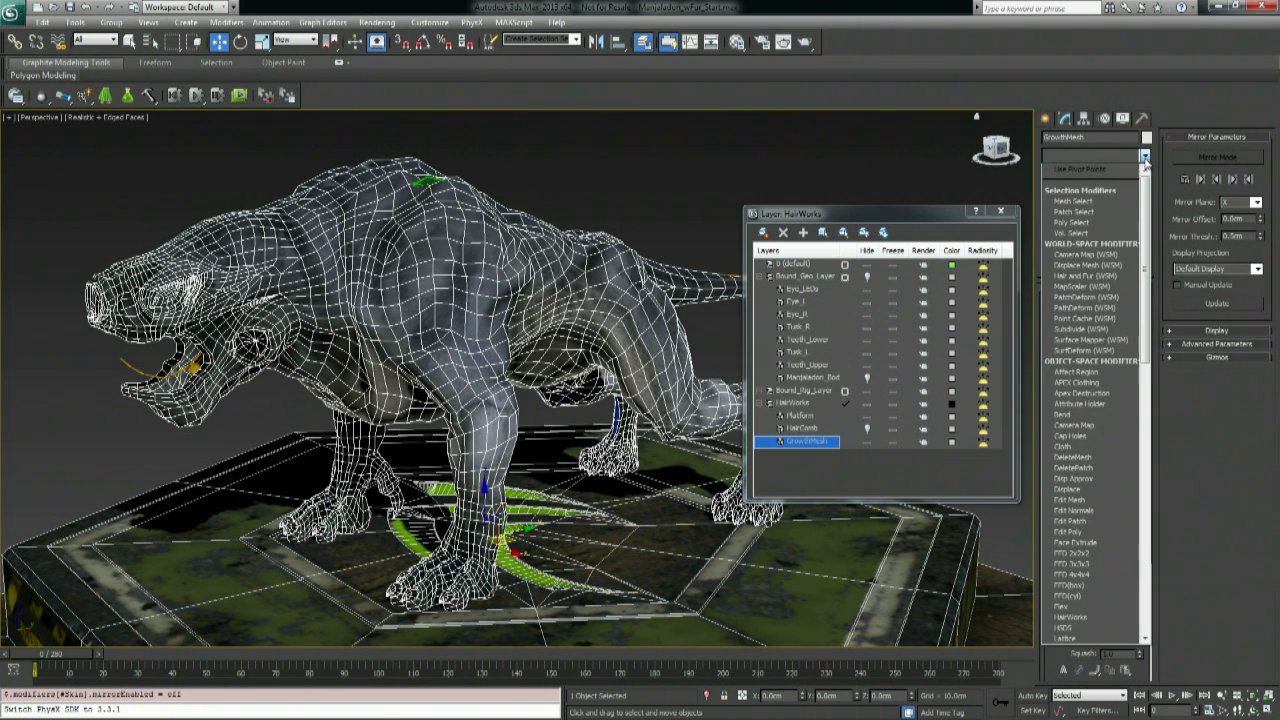
scroll(1147, 323, "down", 10)
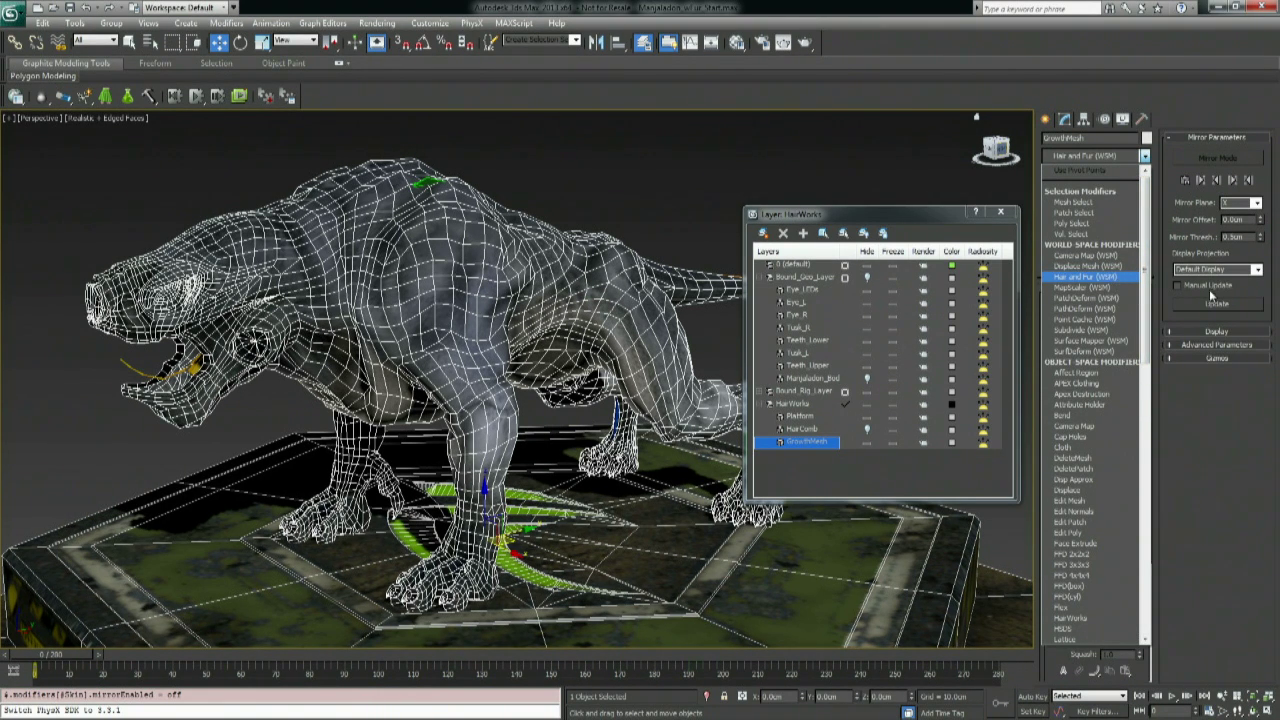
left_click(1090, 276)
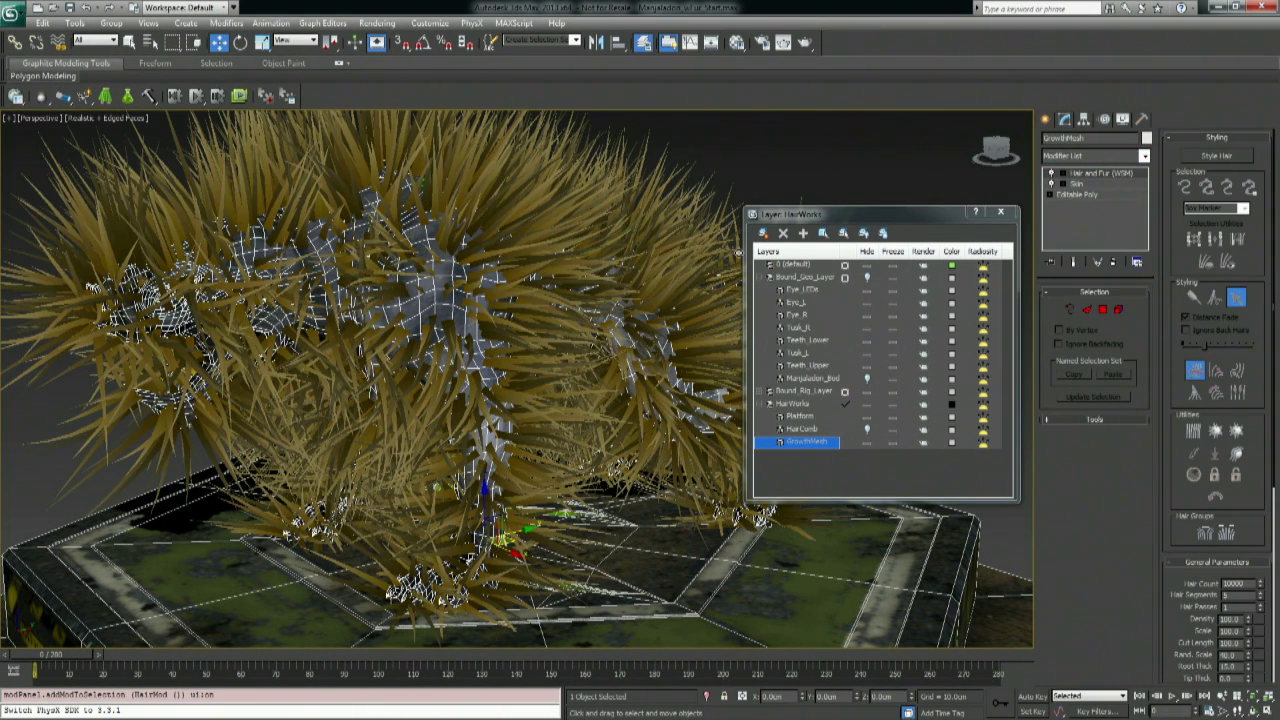
left_click(1001, 216)
middle_click_drag(512, 238, 612, 236, "alt")
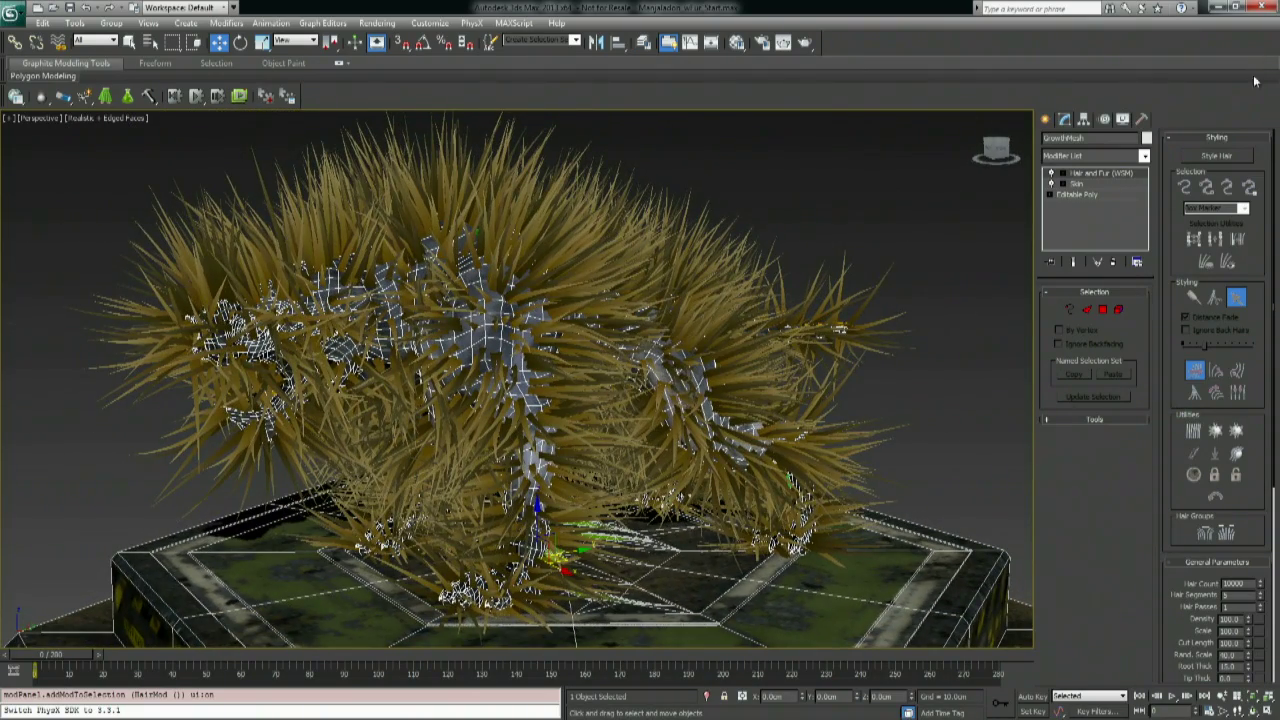
Turn off the Hair and Fur modifier's Display Hairs option and turn on Display Guides.
left_click(1212, 137)
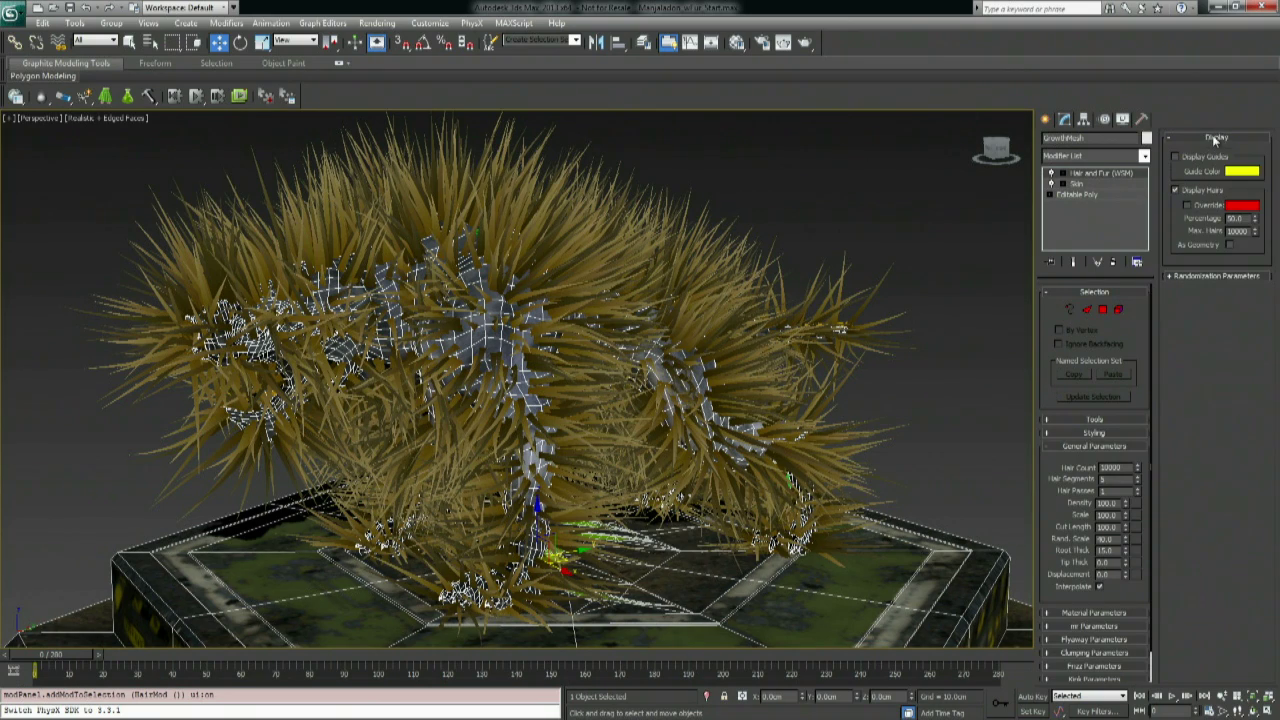
left_click(1185, 190)
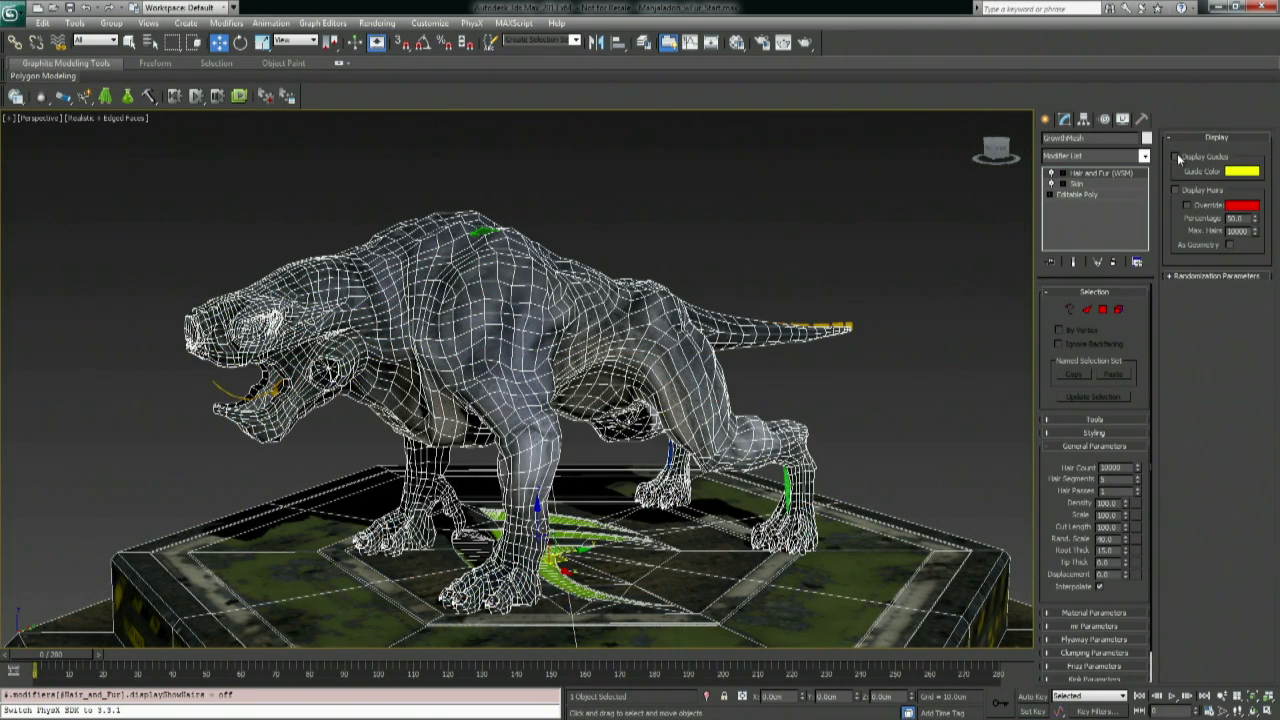
left_click(1192, 156)
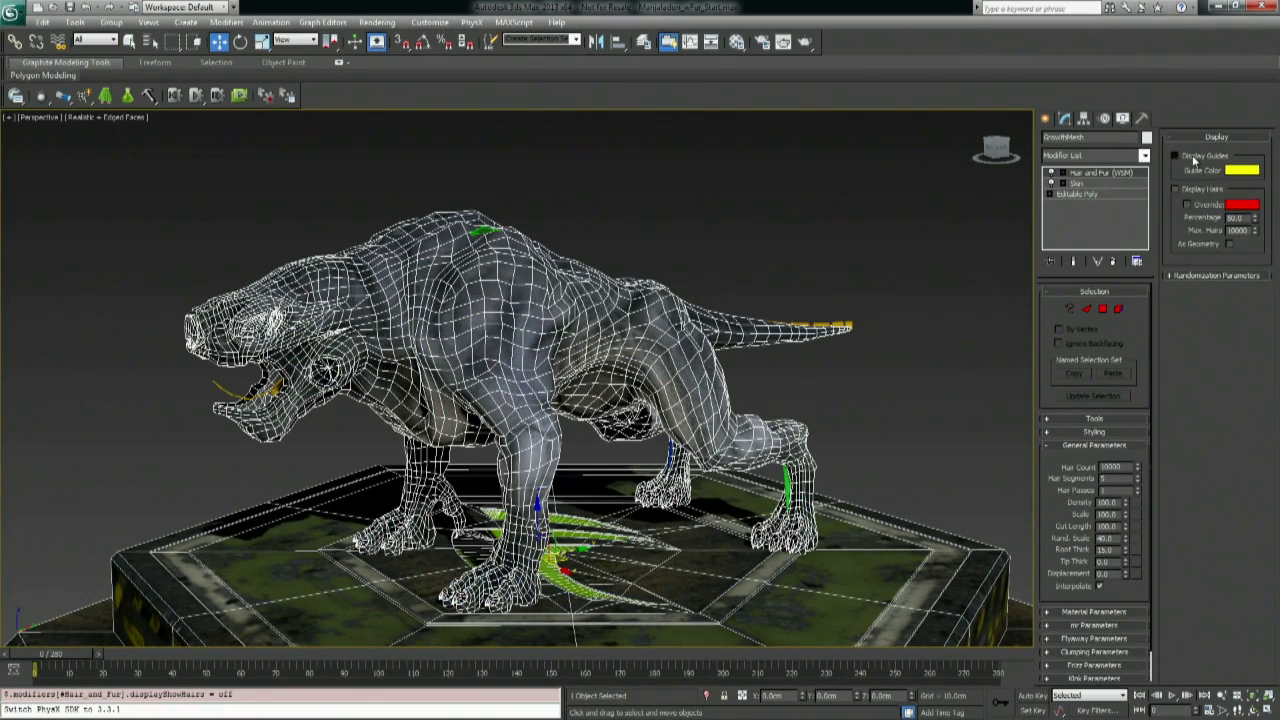
middle_click_drag(606, 362, 600, 330, "alt")
scroll(528, 362, "down", 2)
middle_click_drag(610, 395, 550, 318, "alt")
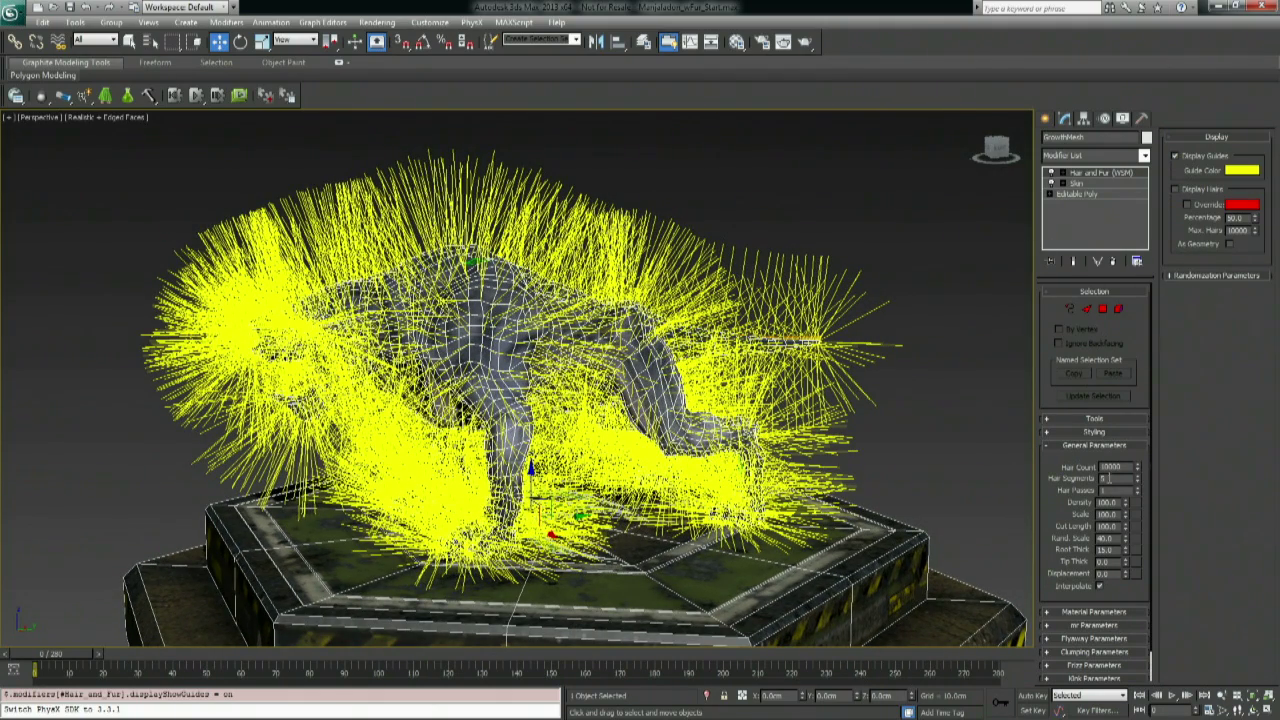
Enter Style Hair mode and shorten all the guide hairs by applying Attenuate twice.
left_click(1108, 445)
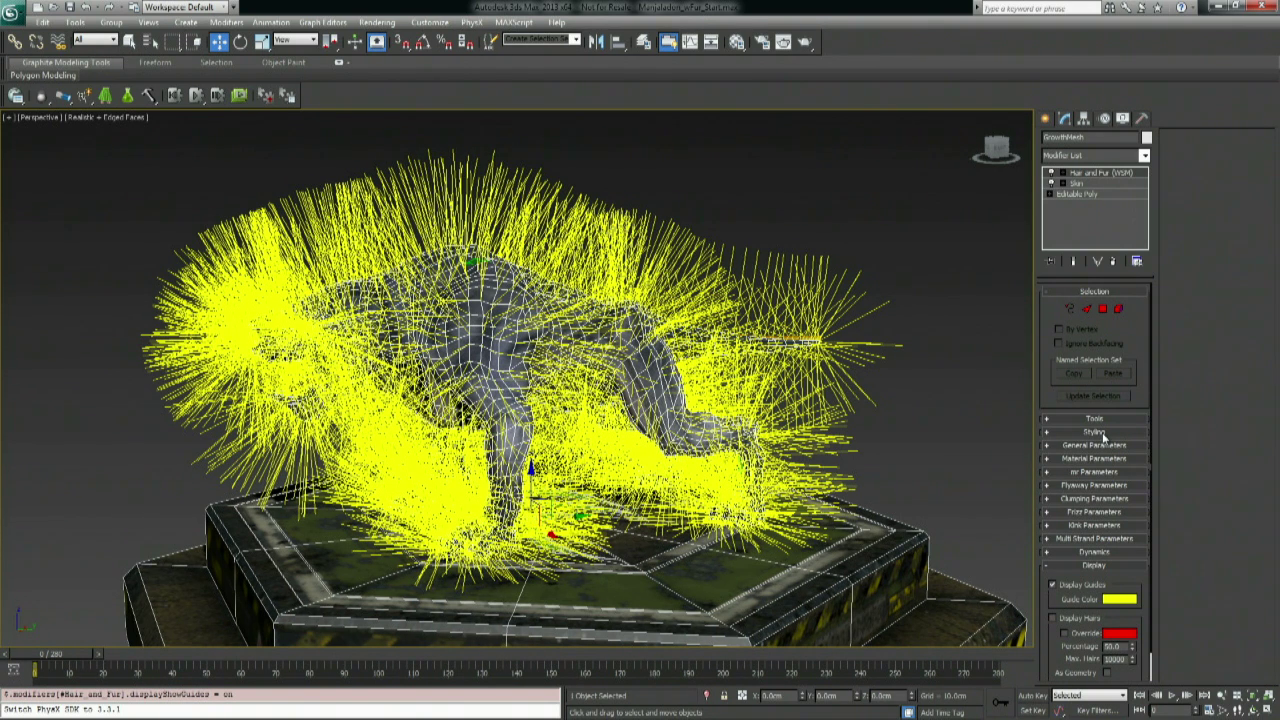
left_click(1104, 432)
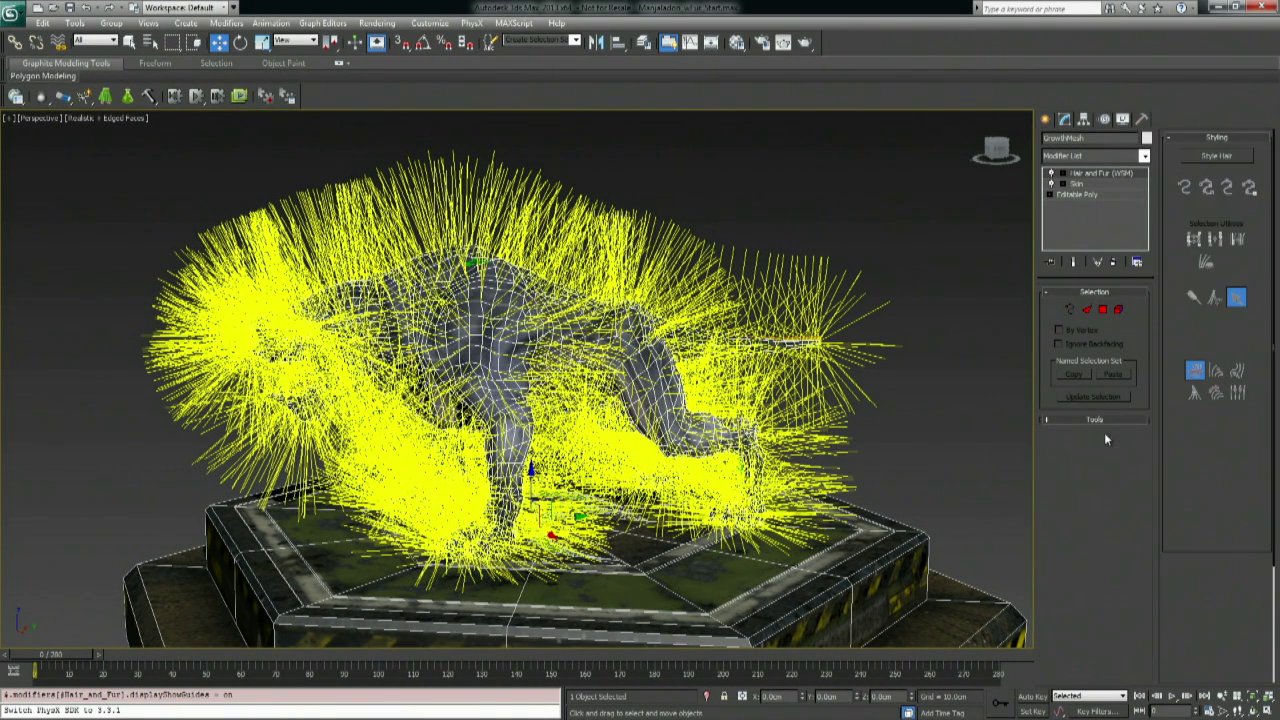
left_click(1216, 156)
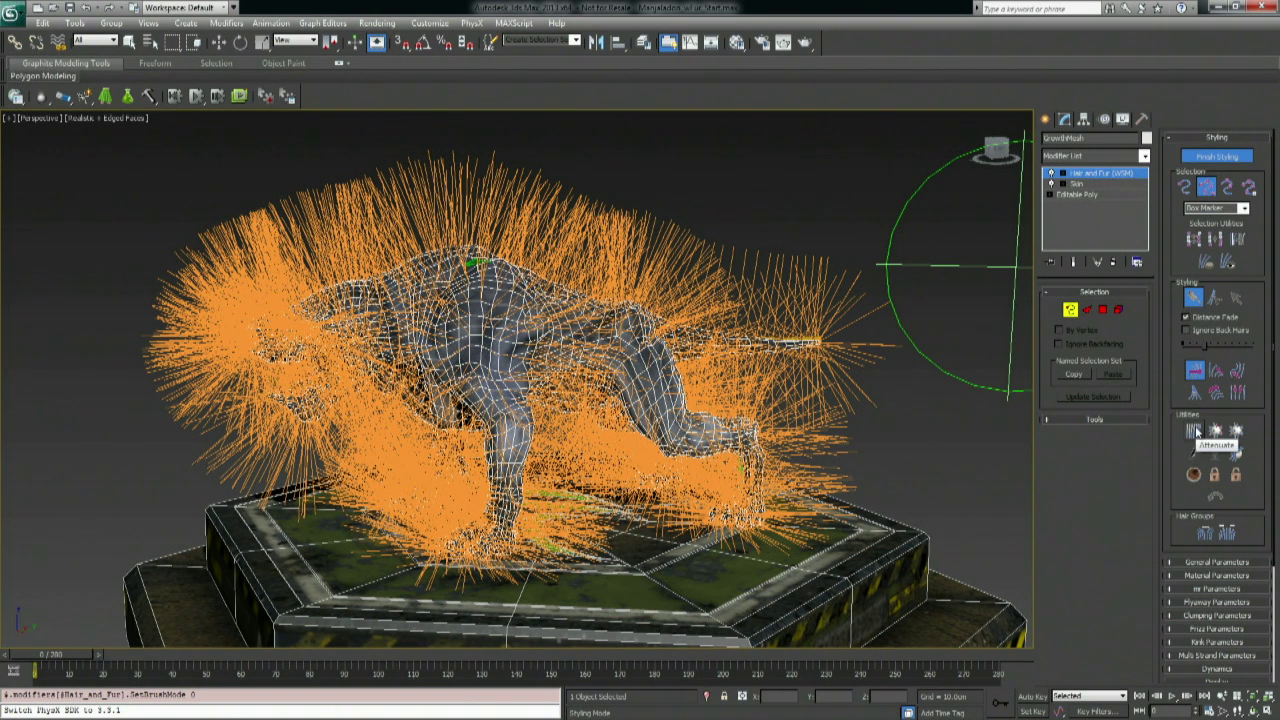
left_click(1194, 430)
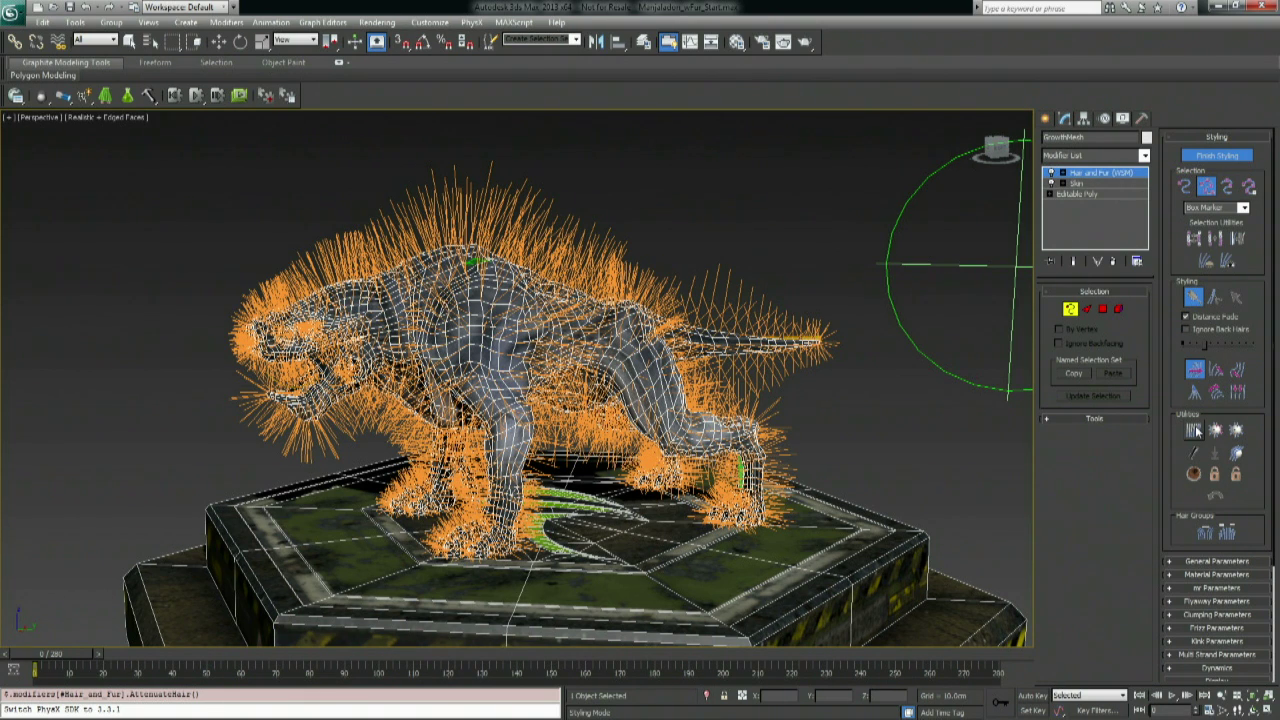
left_click(1193, 431)
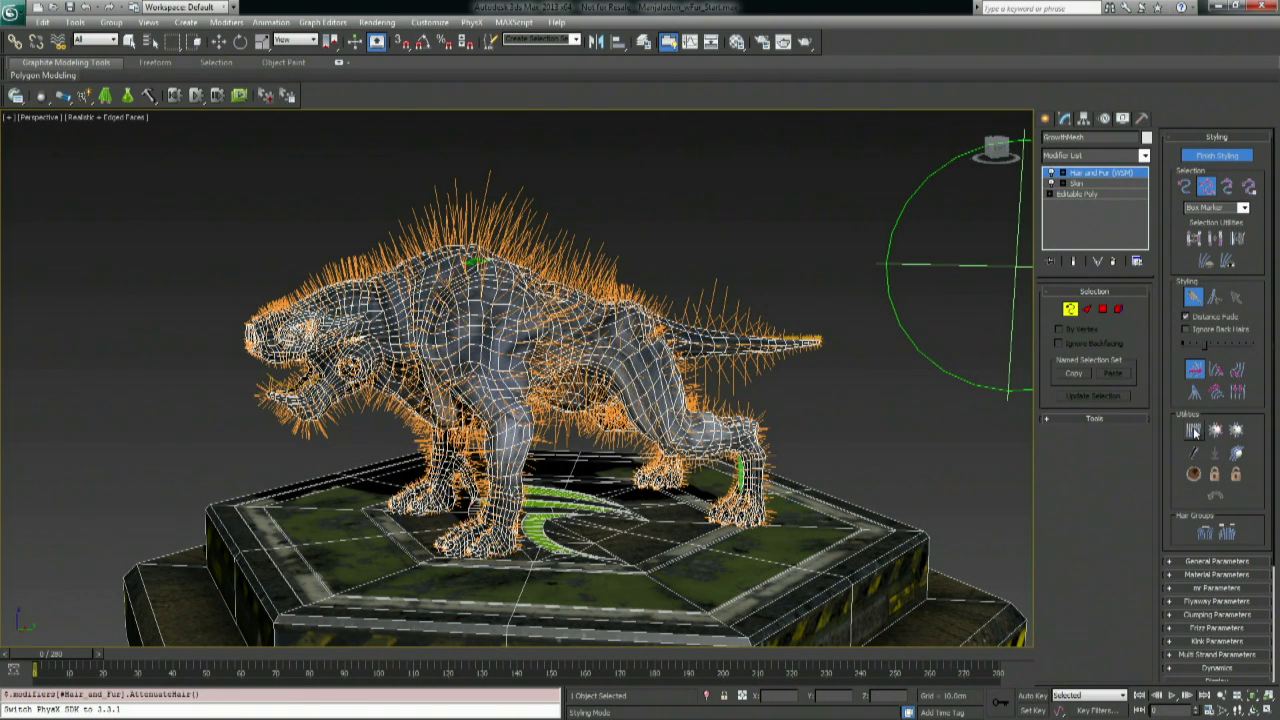
Turn off the edged-faces display and examine the guide hairs around the creature's head and body.
middle_click_drag(765, 358, 800, 313, "alt")
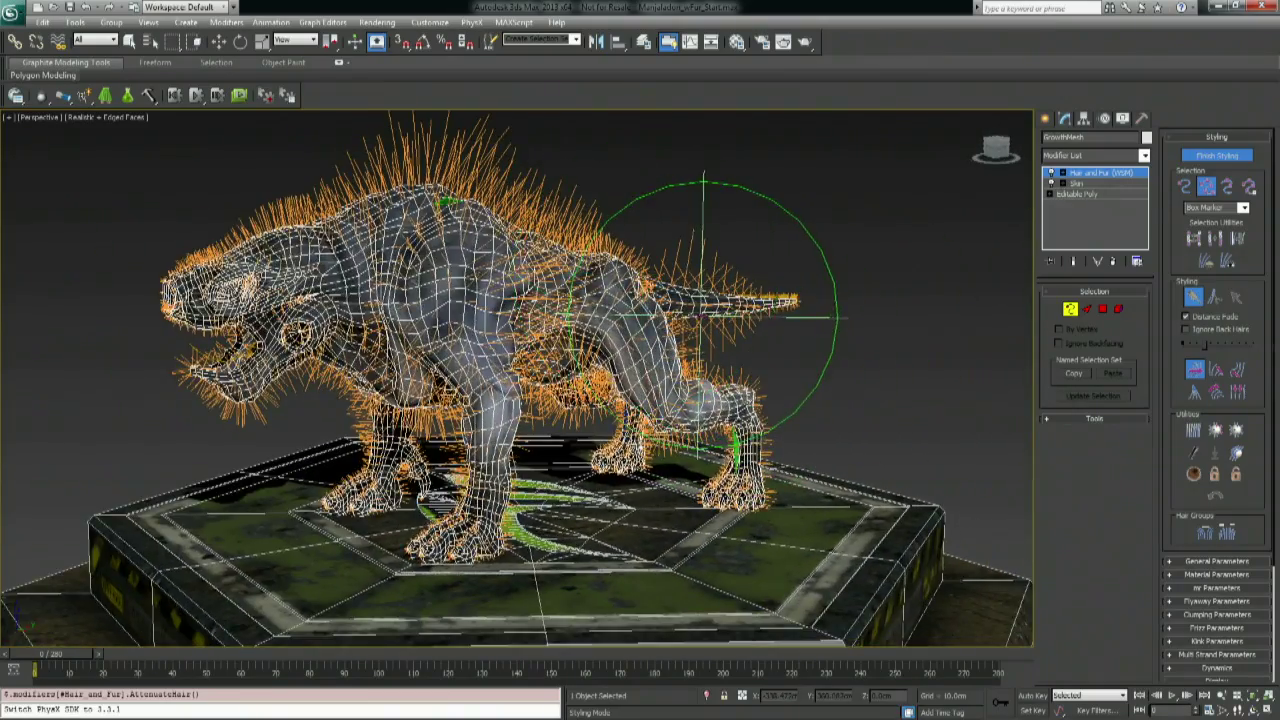
key("F4")
middle_click_drag(332, 298, 396, 292, "alt")
scroll(397, 290, "up", 8)
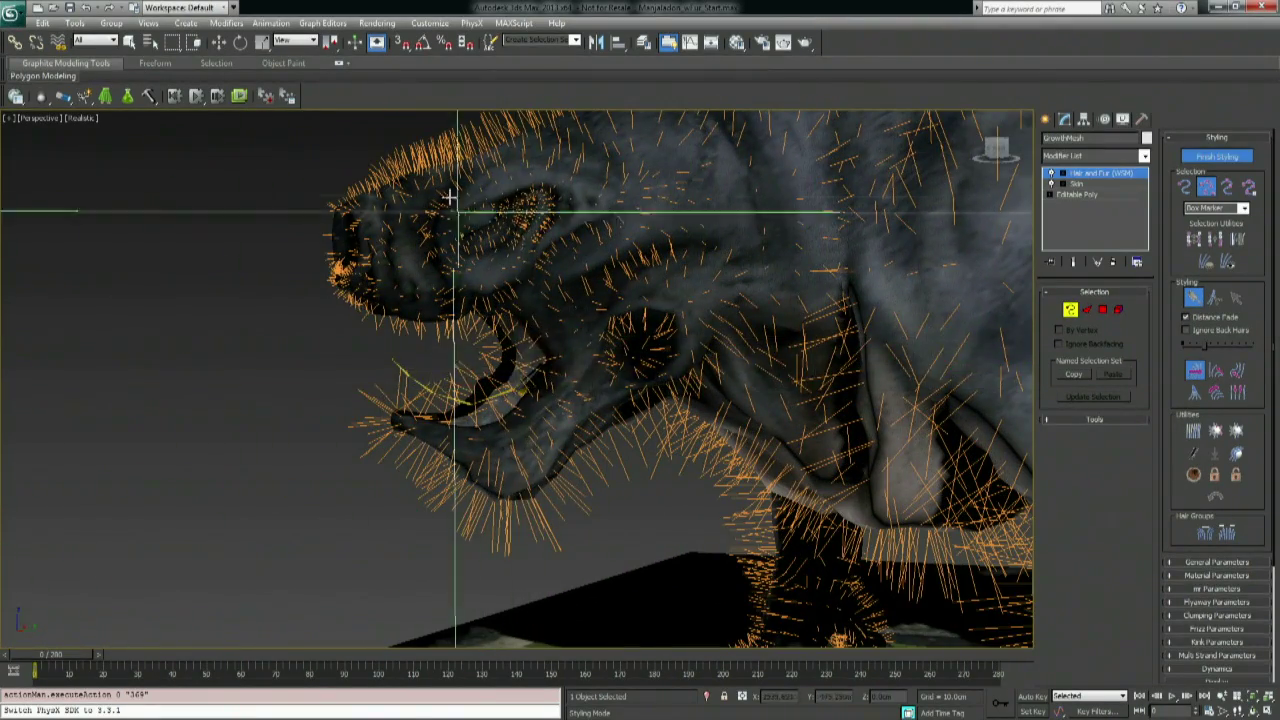
middle_click_drag(466, 318, 280, 343)
mouse_move(585, 232)
middle_mouse_down("alt")
mouse_move(575, 240)
mouse_move(586, 229)
middle_mouse_up("alt")
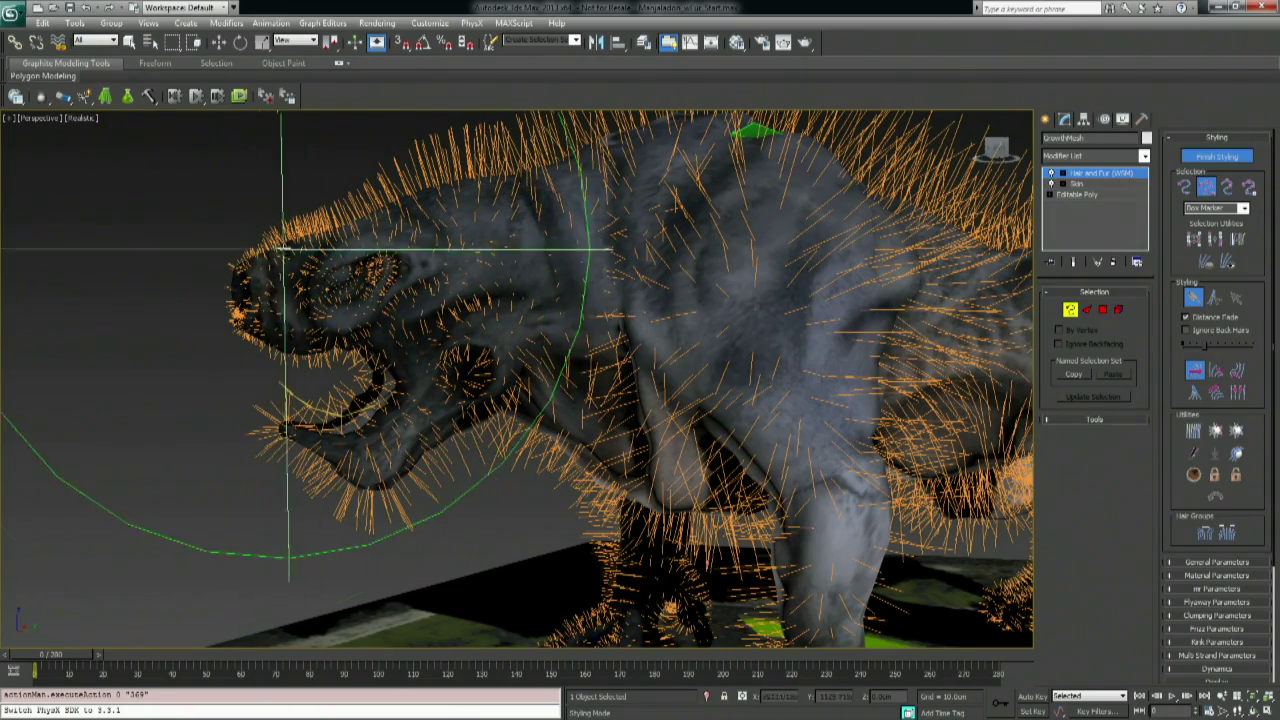
middle_click_drag(670, 404, 649, 367)
scroll(649, 367, "down", 3)
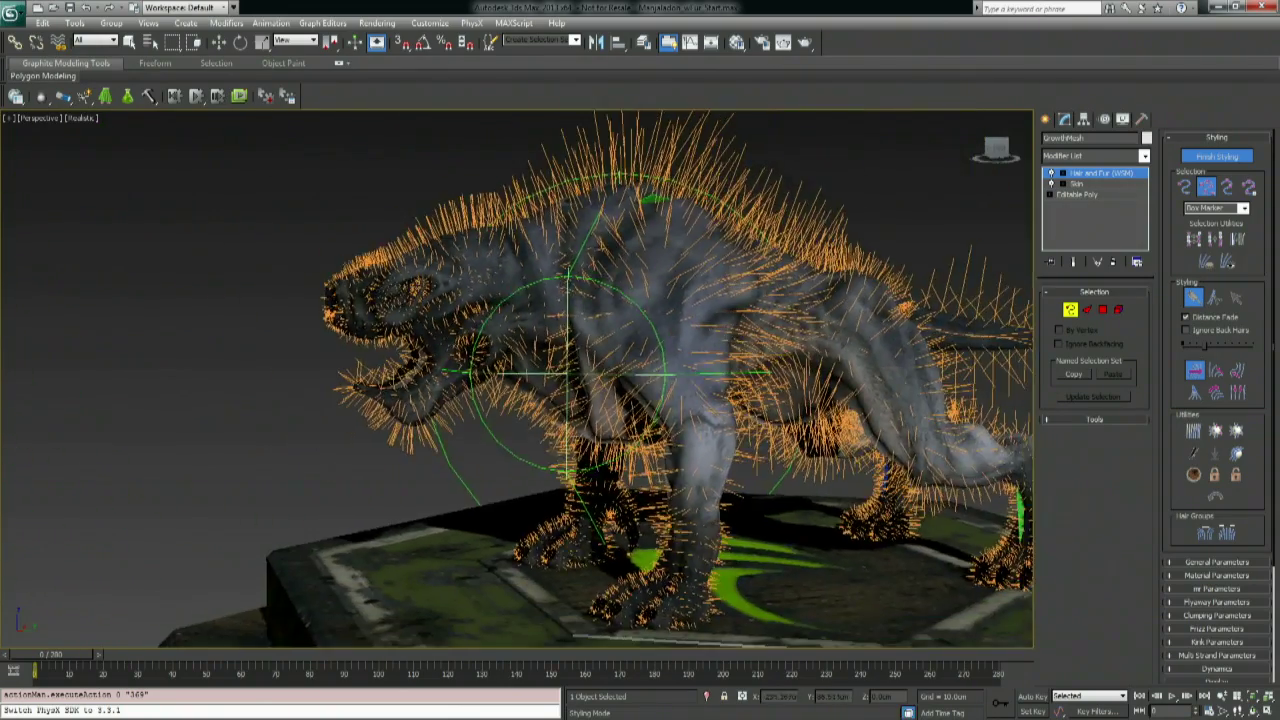
middle_click_drag(640, 460, 656, 480)
middle_click_drag(700, 412, 639, 365)
Scale the guide hairs on the muzzle and jaws down to nothing with the Scale brush.
left_click(1238, 391)
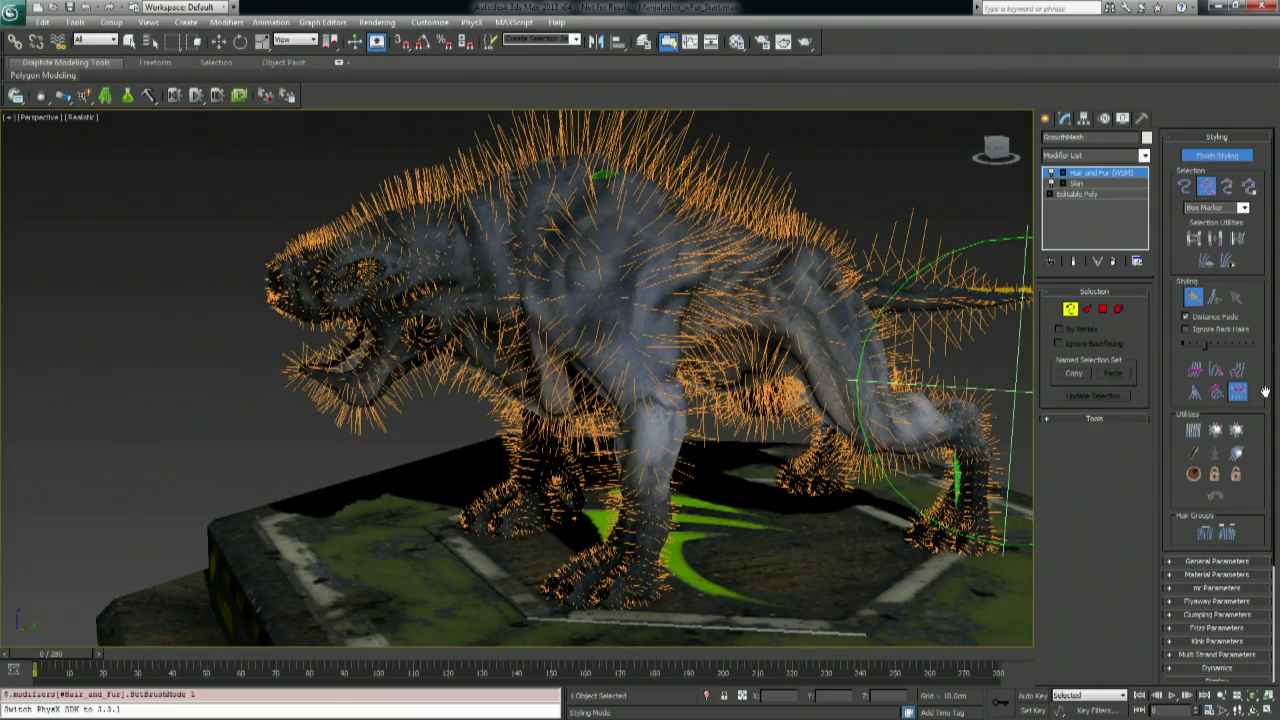
middle_click_drag(508, 378, 550, 398)
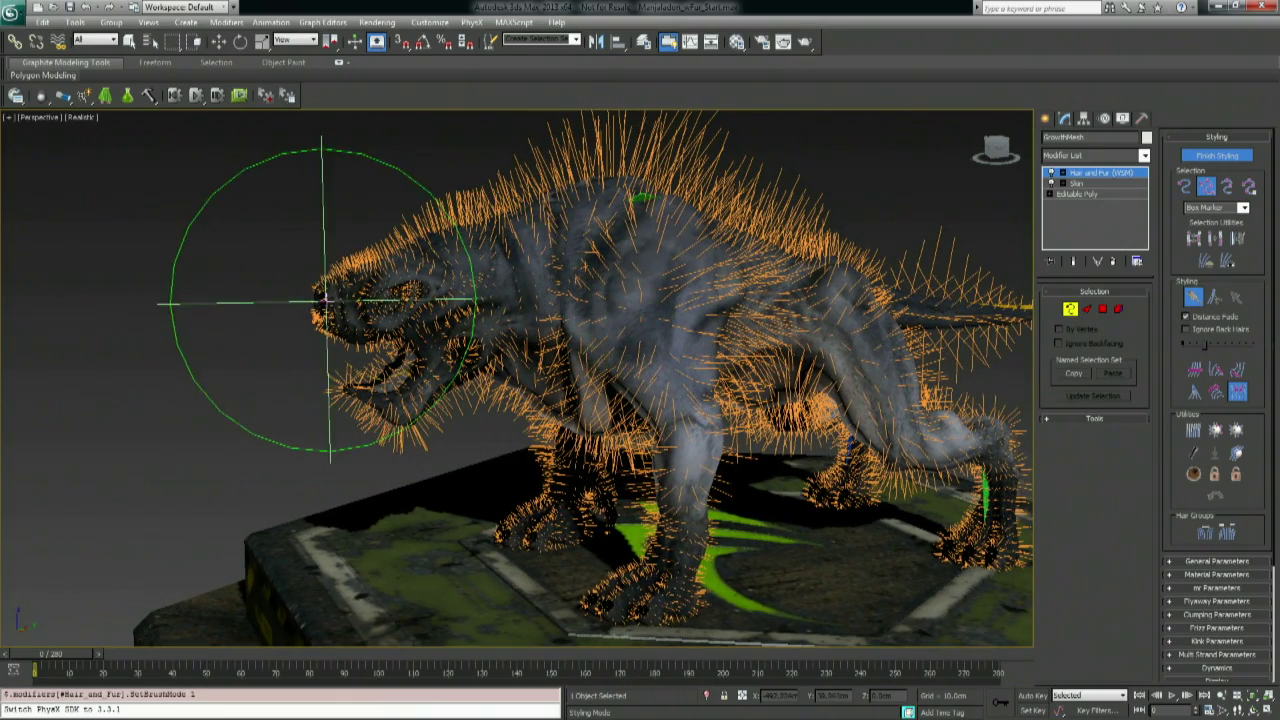
mouse_move(328, 302)
left_mouse_down()
mouse_move(381, 447)
mouse_move(350, 480)
mouse_move(360, 460)
mouse_move(345, 440)
mouse_move(388, 385)
mouse_move(281, 429)
left_mouse_up()
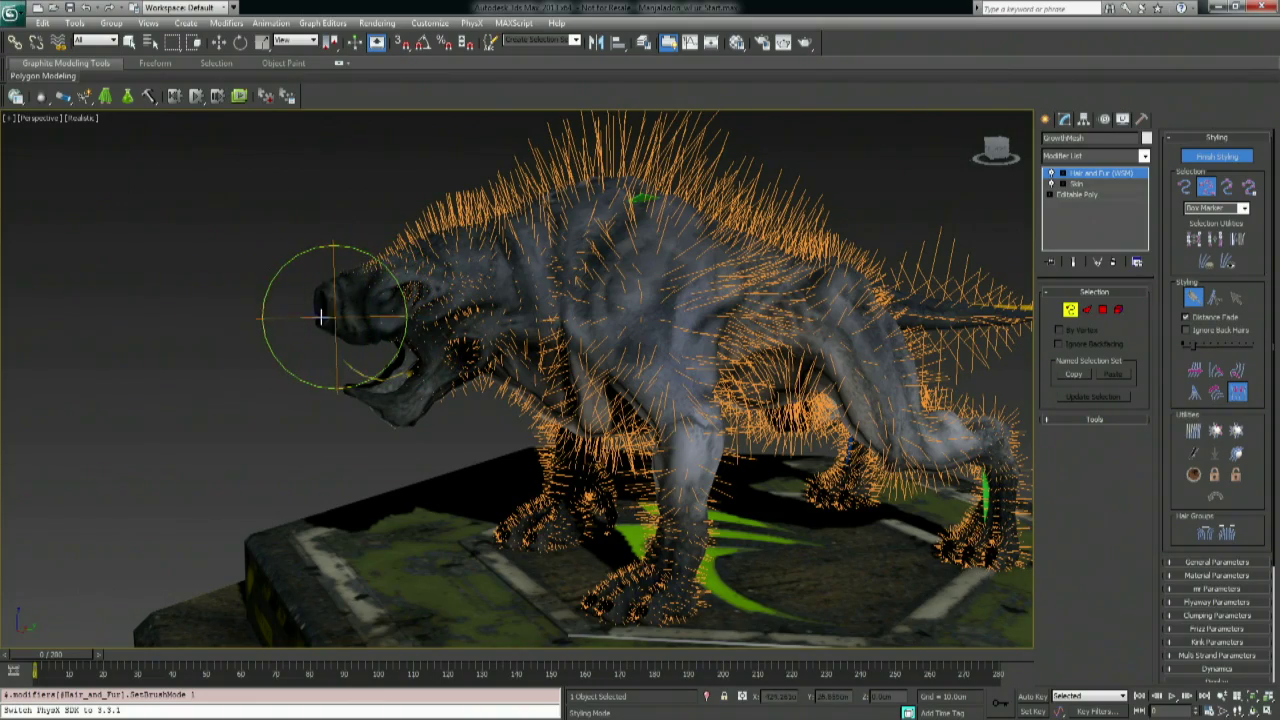
In the Left view, scale away the guide hairs on the feet and shorten those on the lower legs.
mouse_move(480, 397)
middle_mouse_down("alt")
mouse_move(503, 397)
mouse_move(496, 350)
mouse_move(416, 331)
middle_mouse_up("alt")
key("l")
middle_click_drag(590, 338, 502, 409)
scroll(566, 458, "up", 2)
middle_click_drag(532, 466, 569, 416)
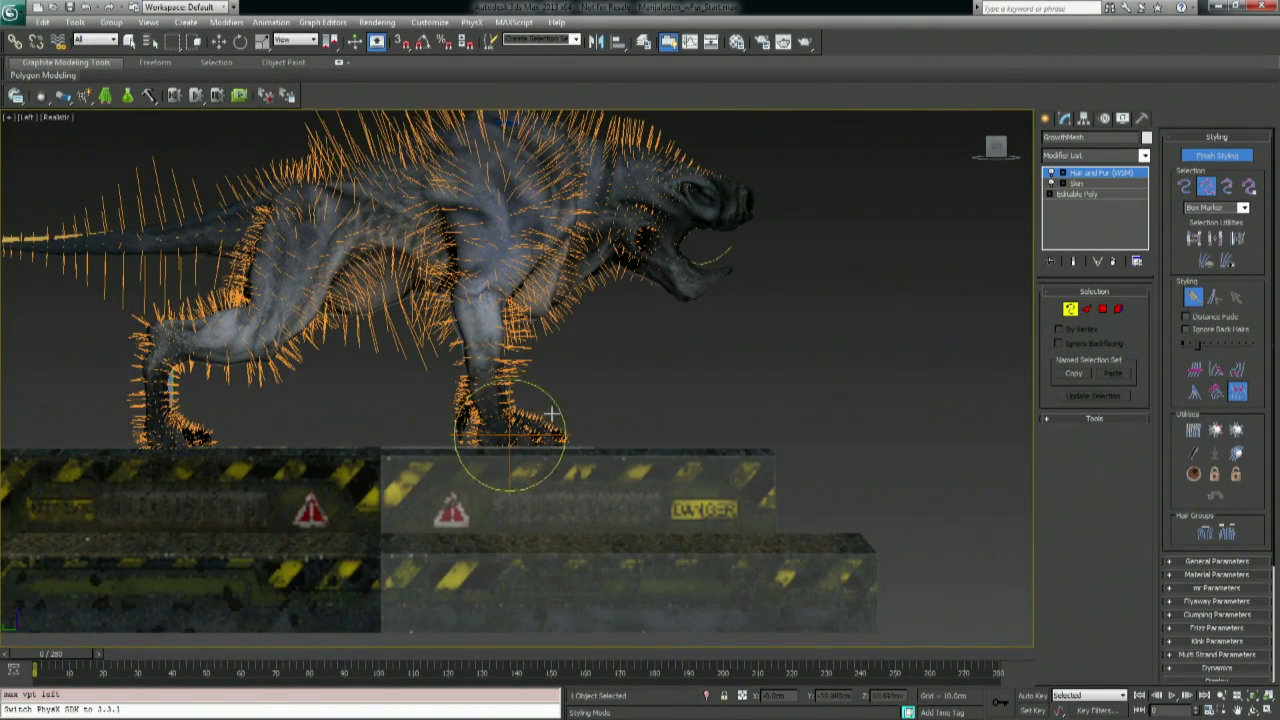
mouse_move(529, 466)
left_mouse_down()
mouse_move(514, 451)
mouse_move(457, 457)
mouse_move(606, 471)
mouse_move(57, 457)
mouse_move(178, 462)
left_mouse_up()
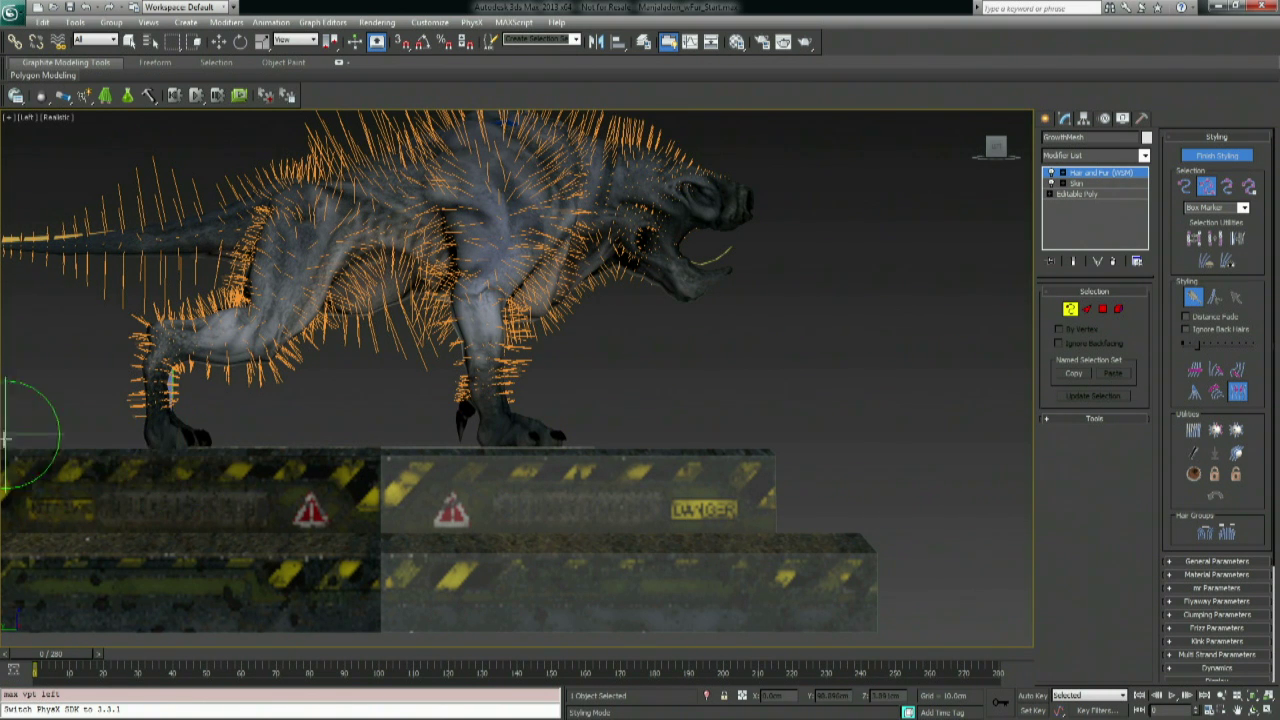
left_click_drag(313, 486, 418, 413, "ctrl+shift")
mouse_move(522, 425)
left_mouse_down()
mouse_move(495, 440)
mouse_move(543, 443)
left_mouse_up()
left_click_drag(132, 455, 98, 463)
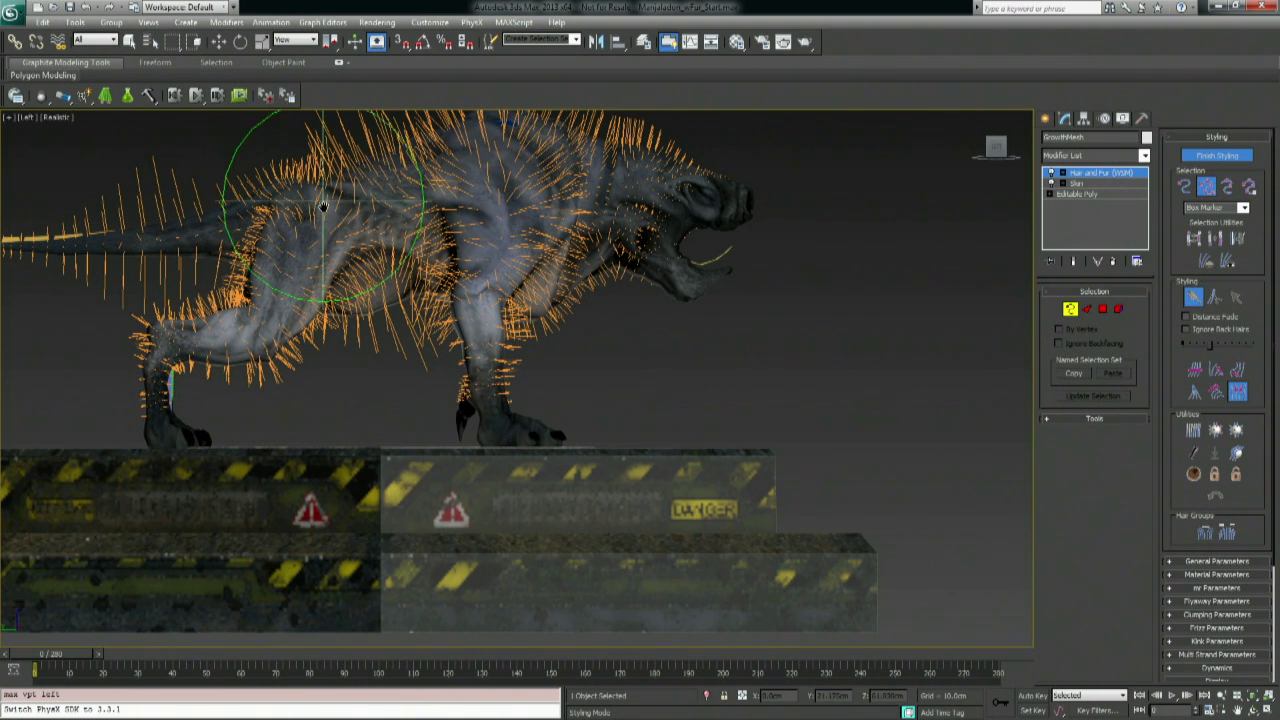
Shorten the guide hairs along the tail with the Scale brush.
middle_click_drag(200, 130, 375, 165)
left_click_drag(190, 275, 183, 283)
middle_click_drag(176, 264, 248, 263)
mouse_move(325, 248)
middle_mouse_down()
mouse_move(272, 316)
mouse_move(309, 320)
middle_mouse_up()
scroll(294, 331, "up", 2)
scroll(292, 340, "down", 3)
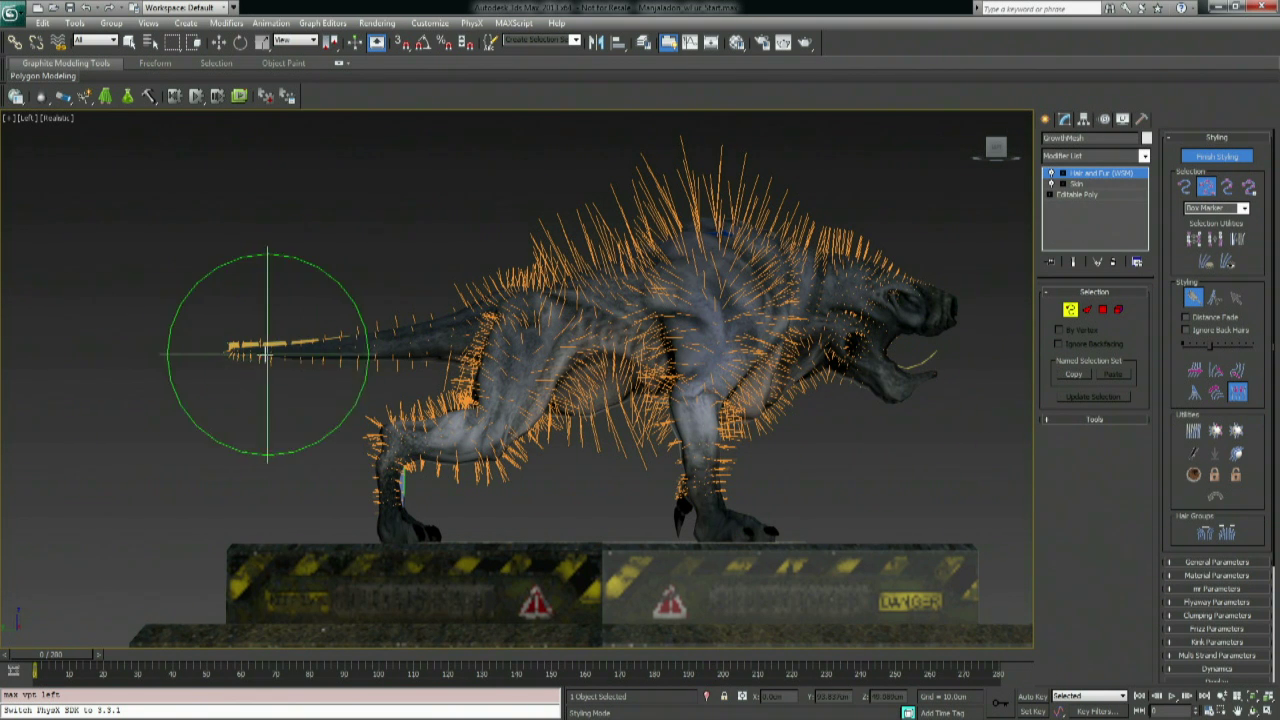
Lengthen the guide hairs at the tip of the tail to form a tuft.
mouse_move(203, 357)
left_mouse_down()
mouse_move(568, 314)
mouse_move(245, 338)
mouse_move(280, 332)
left_mouse_up()
left_click_drag(294, 357, 309, 350)
left_click_drag(277, 354, 306, 345)
Shorten the guide hairs along the lower back and slightly lengthen those above the shoulders.
middle_click_drag(763, 236, 642, 280)
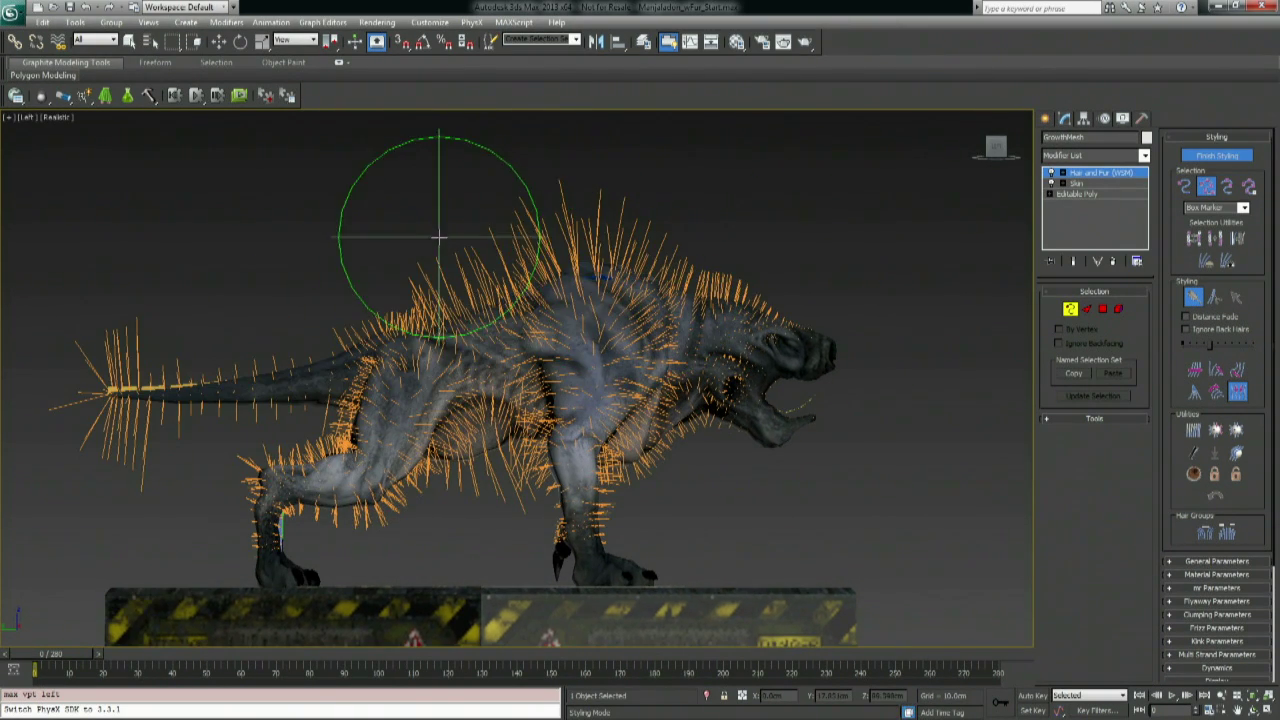
middle_click_drag(450, 234, 450, 237, "ctrl+alt")
scroll(450, 237, "down", 1)
left_click_drag(417, 232, 320, 267)
left_click_drag(545, 218, 566, 213)
Shorten the guide hairs under the belly with the Scale brush and undo the last stroke.
middle_click_drag(620, 263, 455, 206)
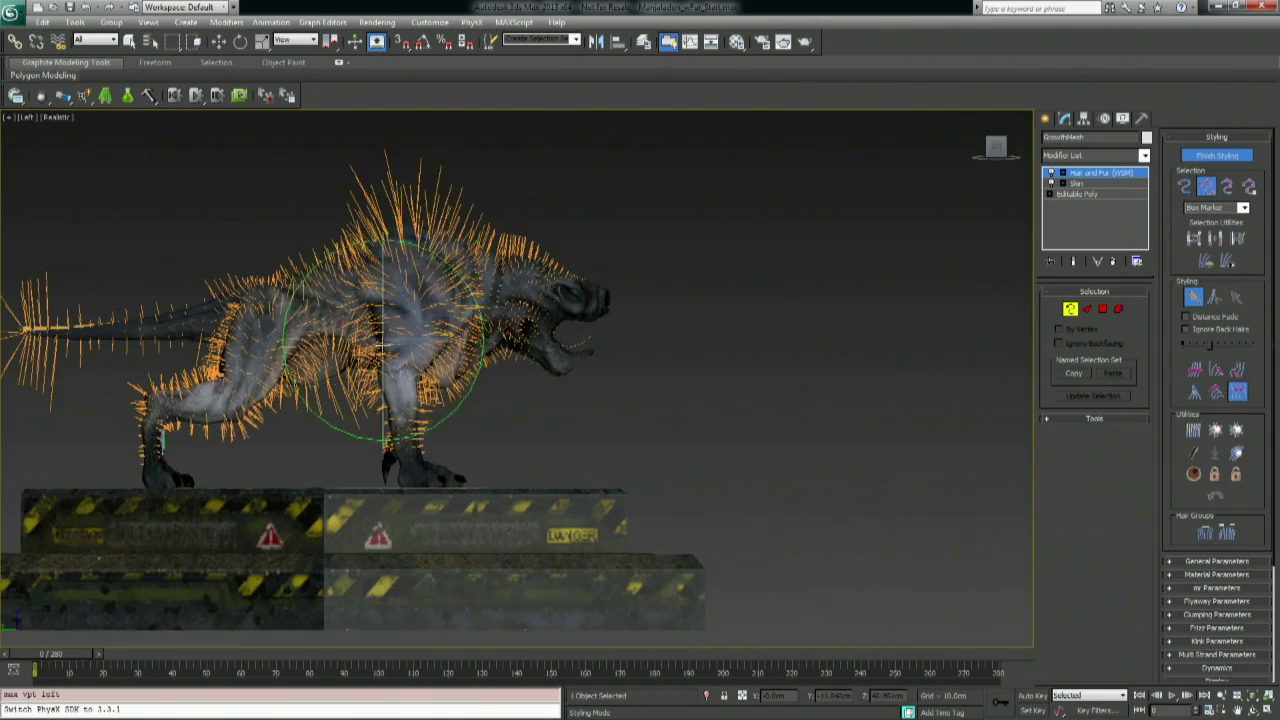
scroll(408, 351, "down", 3)
scroll(366, 383, "up", 3)
scroll(234, 380, "up", 3)
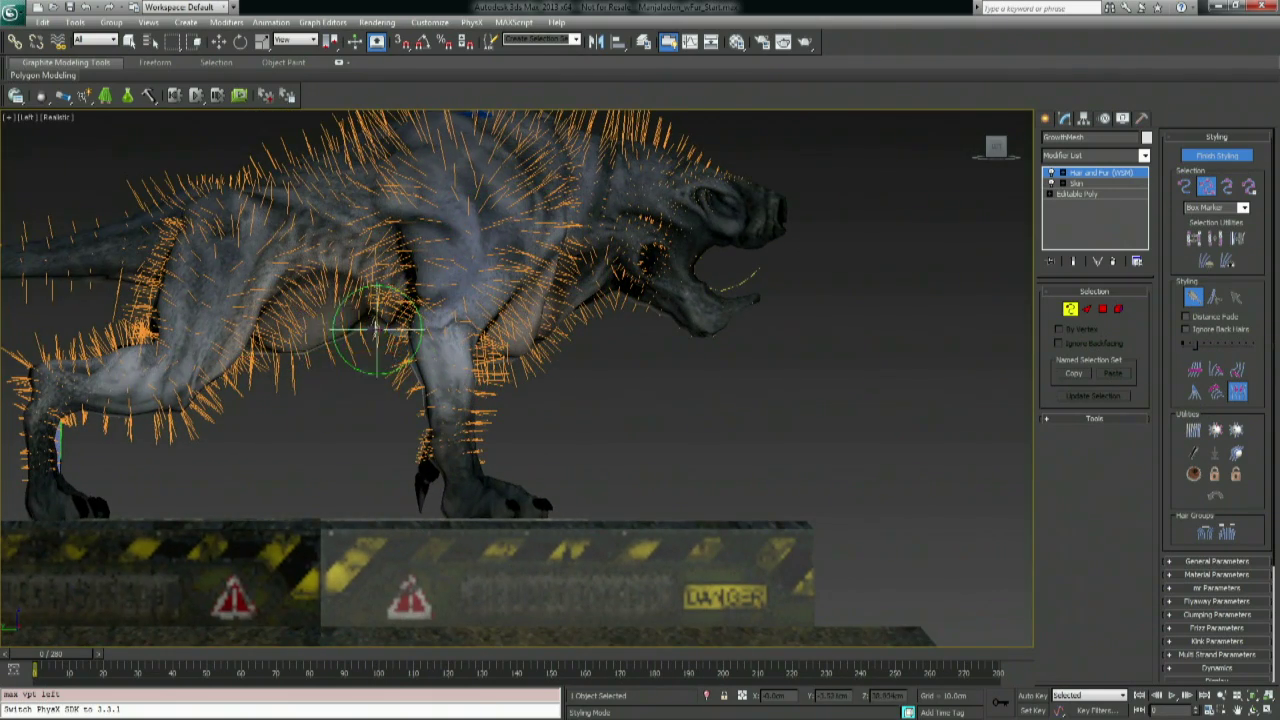
left_click_drag(518, 374, 520, 370)
left_click_drag(638, 357, 628, 357)
key("ctrl+z")
In the Perspective view, select the lower jaw's guides by their roots and regrow them with Pop Selected.
mouse_move(591, 377)
middle_mouse_down()
mouse_move(606, 354)
mouse_move(588, 345)
mouse_move(445, 374)
mouse_move(420, 350)
middle_mouse_up()
key("p")
left_click_drag(376, 449, 468, 433)
mouse_move(468, 433)
middle_mouse_down("alt")
mouse_move(640, 318)
mouse_move(694, 349)
mouse_move(391, 337)
mouse_move(414, 391)
middle_mouse_up("alt")
scroll(414, 391, "up", 3)
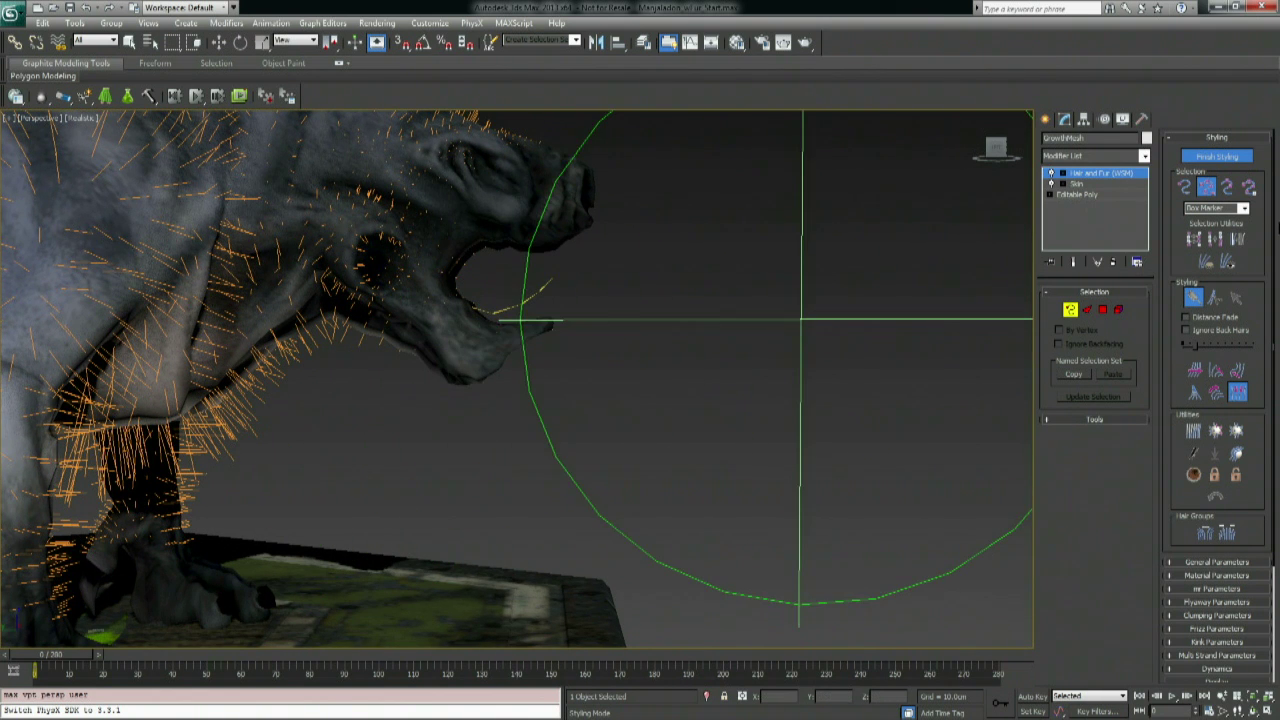
left_click(1236, 297)
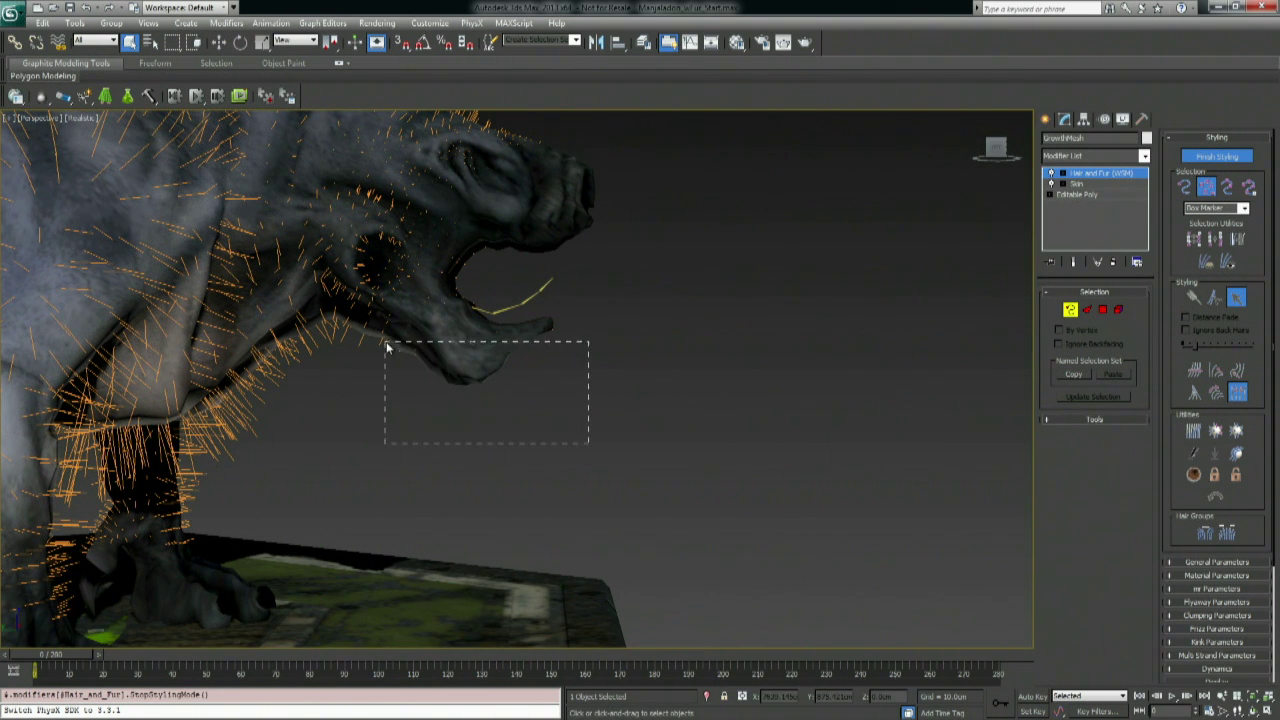
left_click_drag(386, 346, 389, 347)
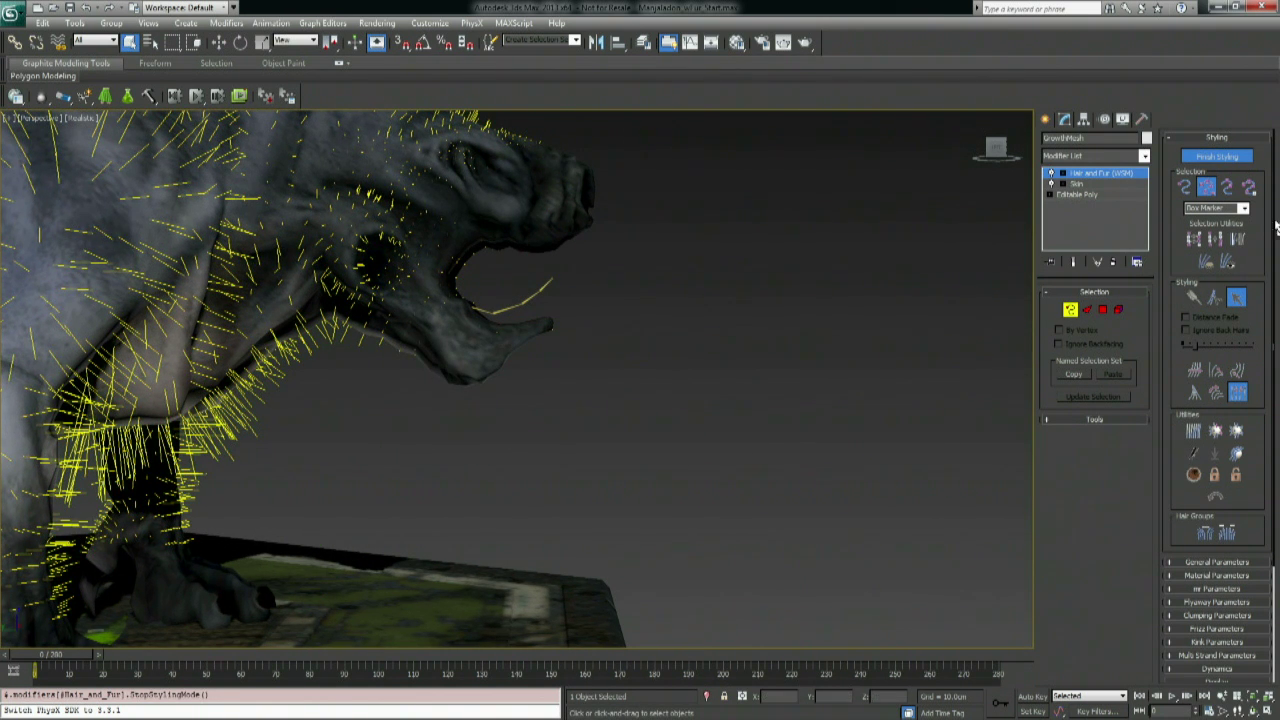
left_click(1250, 188)
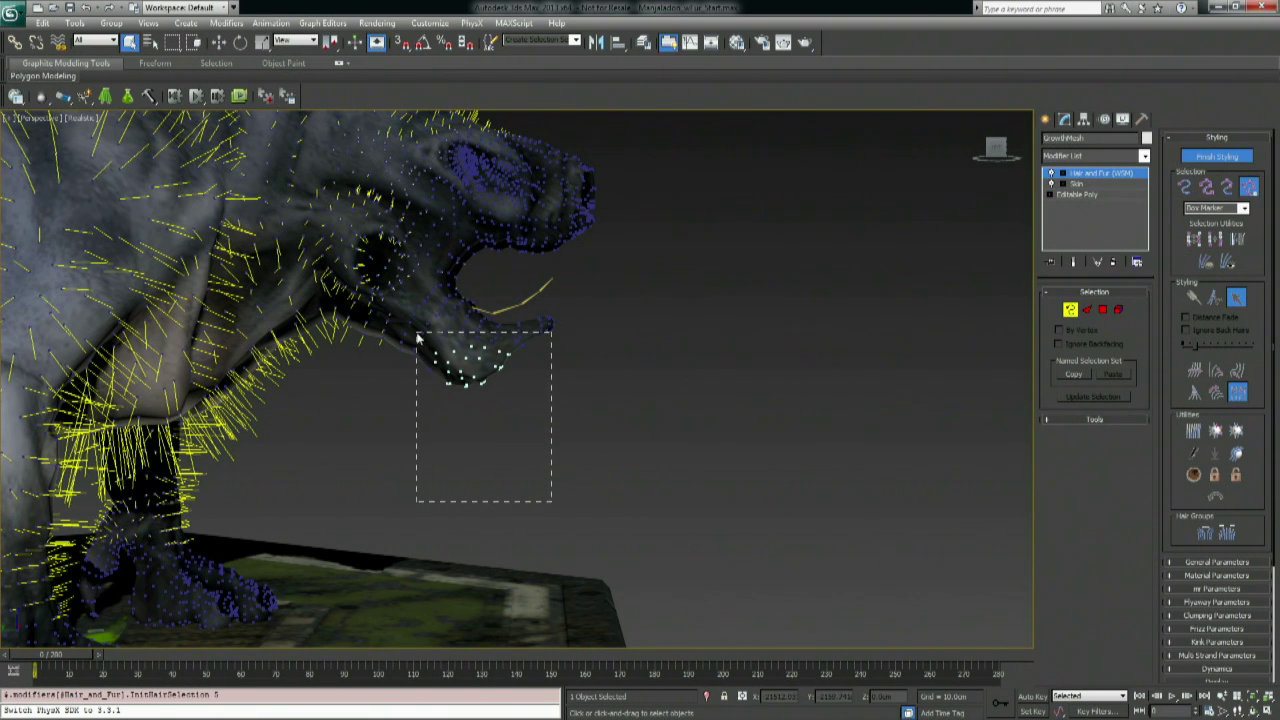
left_click_drag(418, 340, 419, 341)
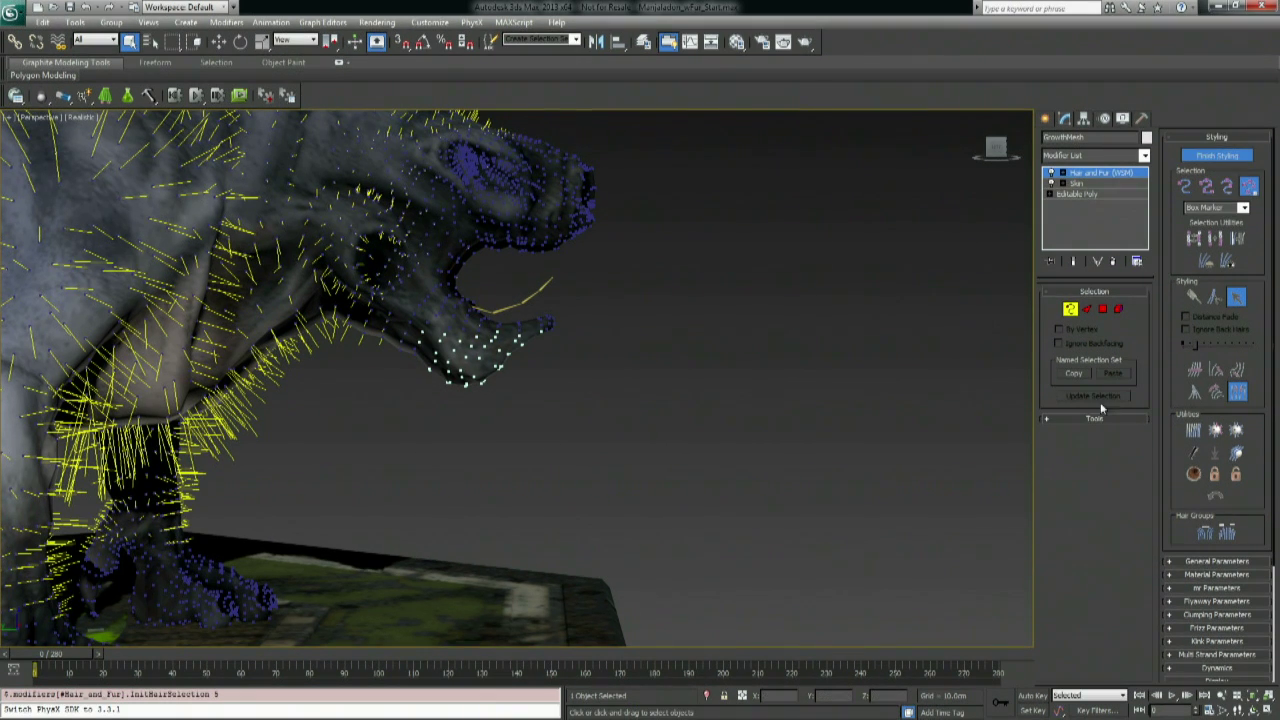
left_click(1216, 432)
middle_click_drag(517, 451, 782, 371)
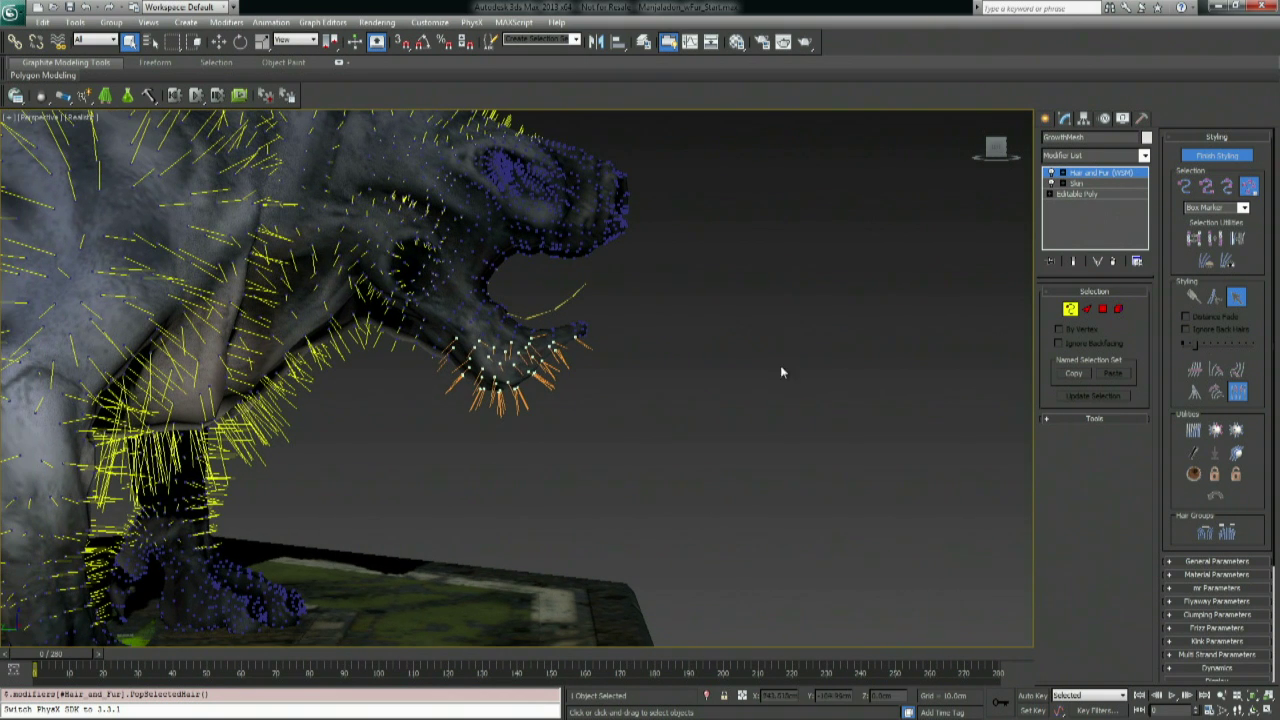
Return to whole-strand guide selection and the hair brush, reducing the brush size for the lower jaw's guides.
left_click(1205, 187)
left_click(1193, 297)
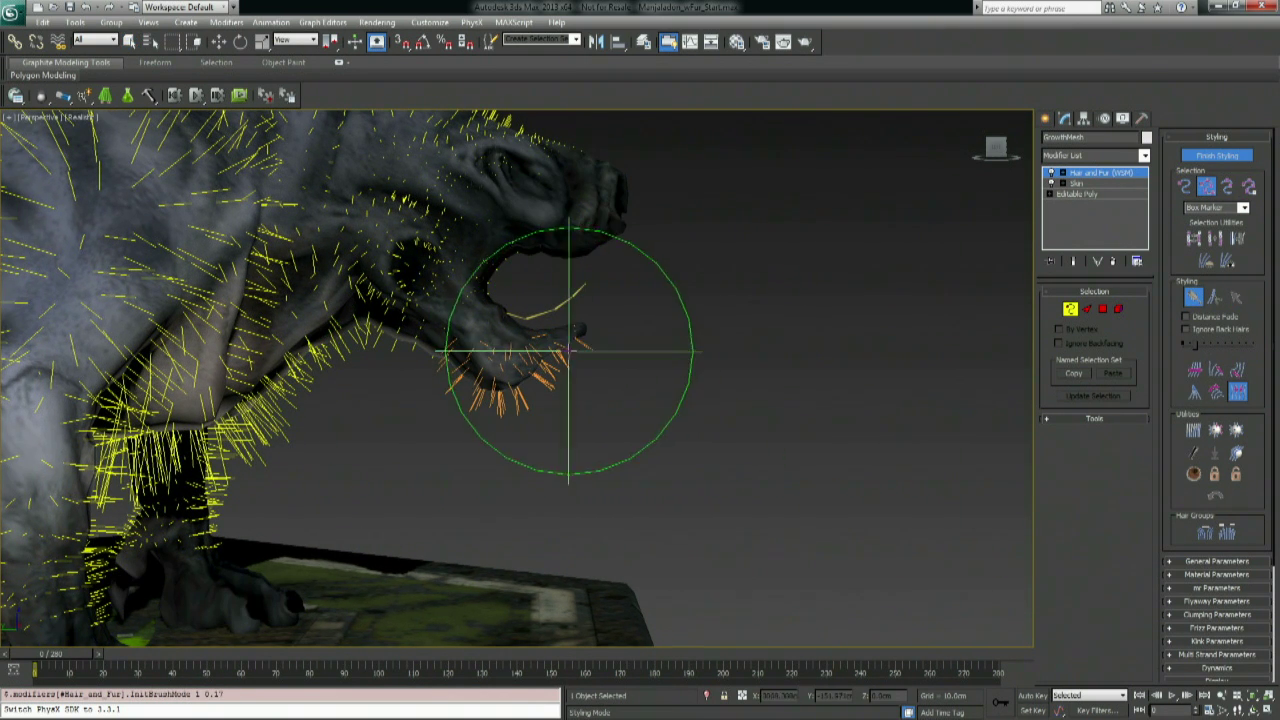
left_click_drag(577, 358, 530, 408, "ctrl+shift")
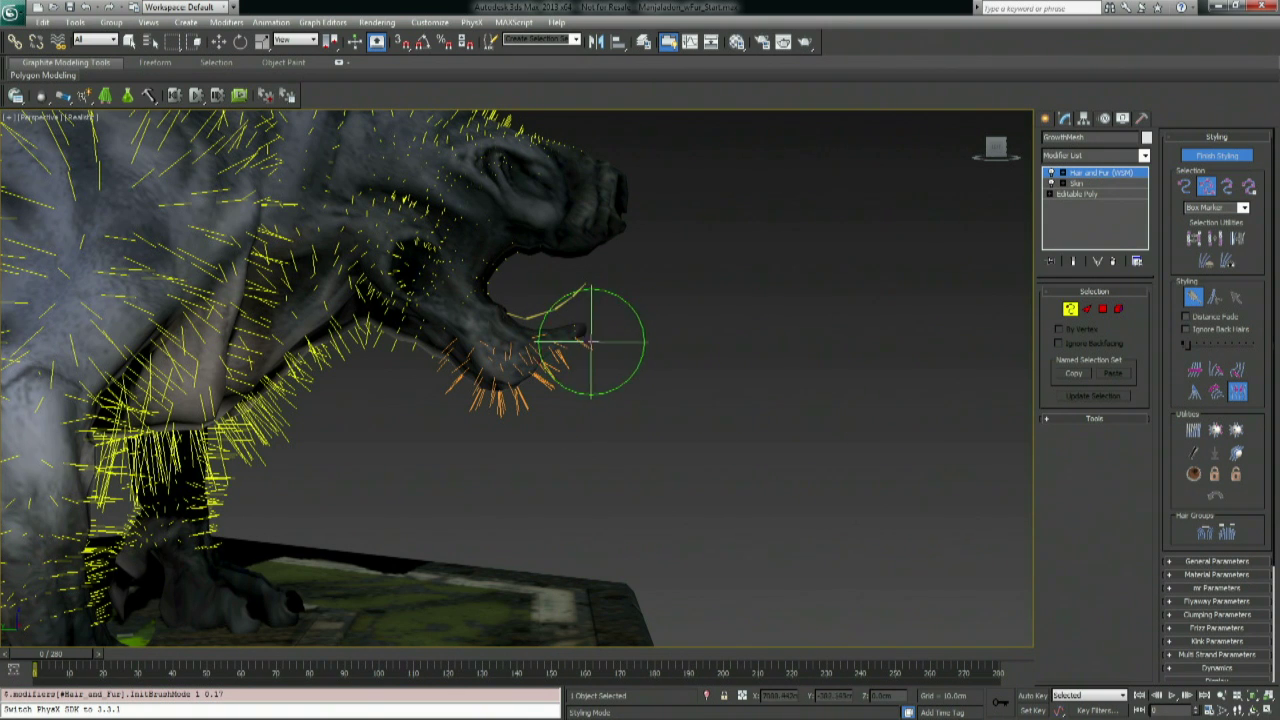